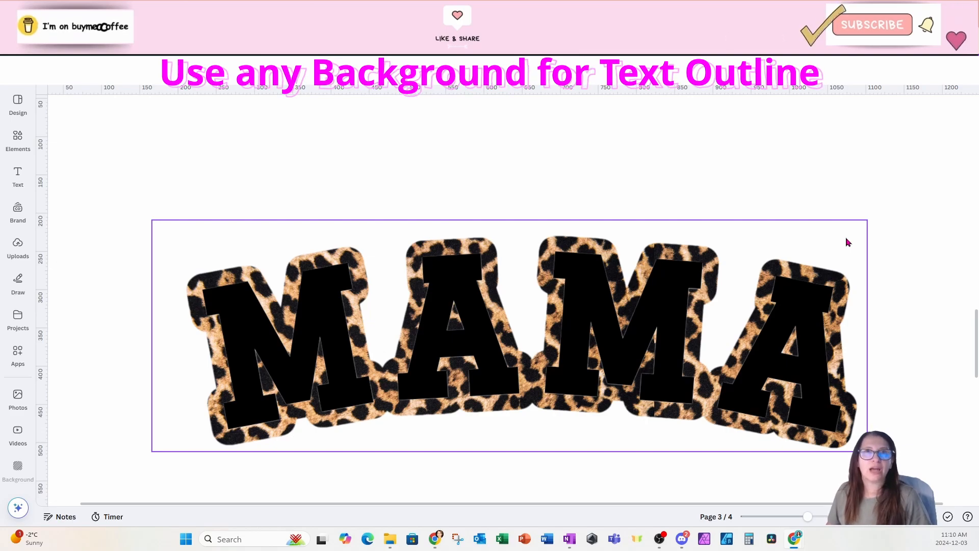
pyautogui.click(917, 202)
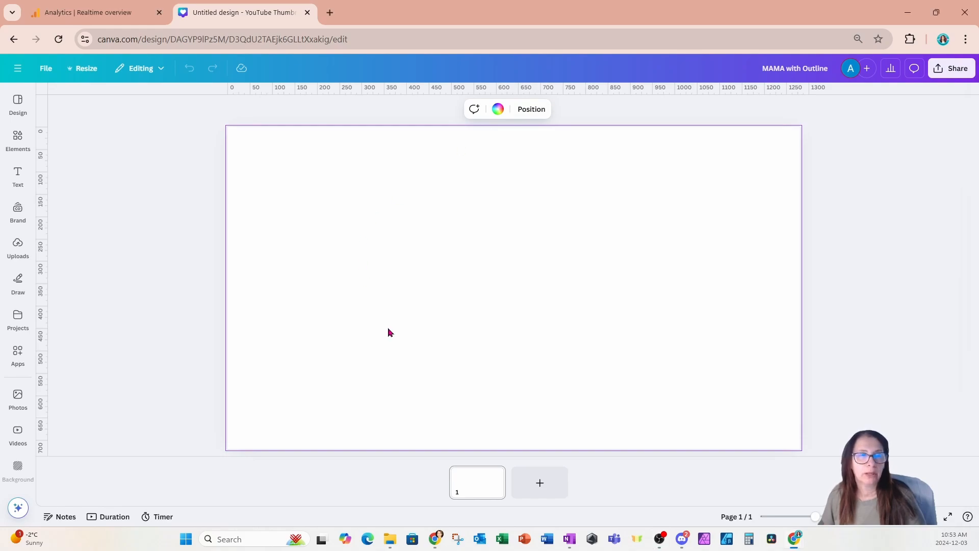
# Add a heading text box, enlarge it to font size 112 and place it in the middle of the page.
pyautogui.click(18, 175)
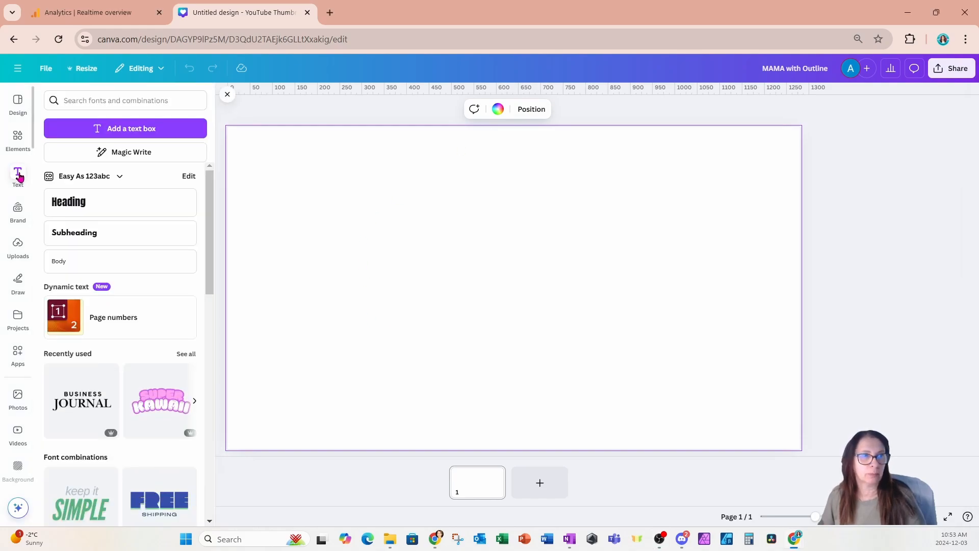
pyautogui.click(70, 202)
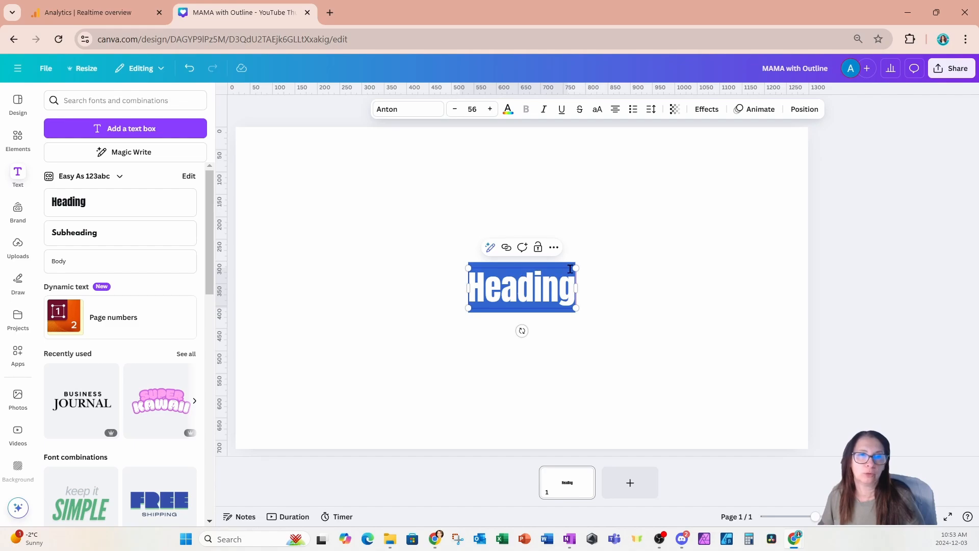
pyautogui.moveTo(576, 268); pyautogui.dragTo(684, 228)
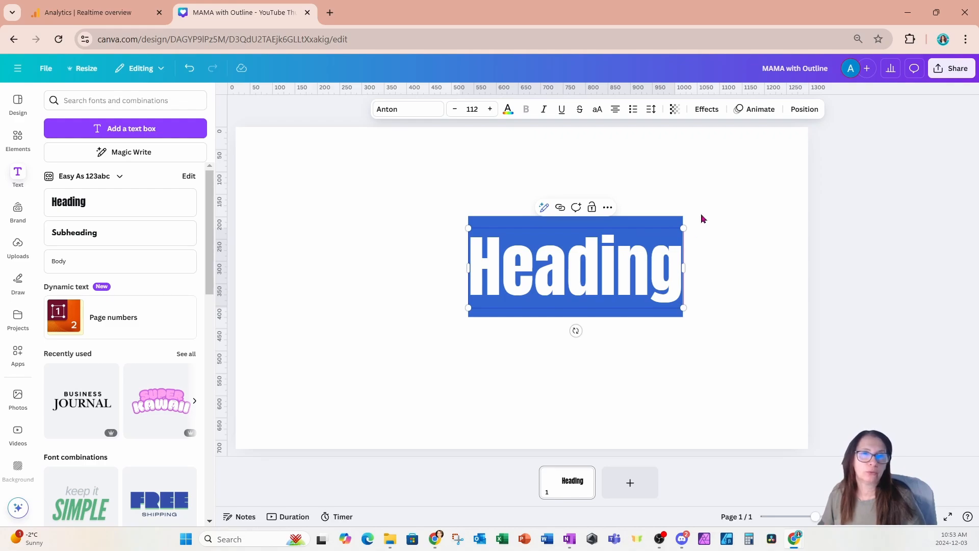
pyautogui.click(727, 193)
pyautogui.moveTo(568, 280); pyautogui.dragTo(523, 300)
# Change the heading's font to Graduate and replace its text with "MAMA".
pyautogui.click(408, 110)
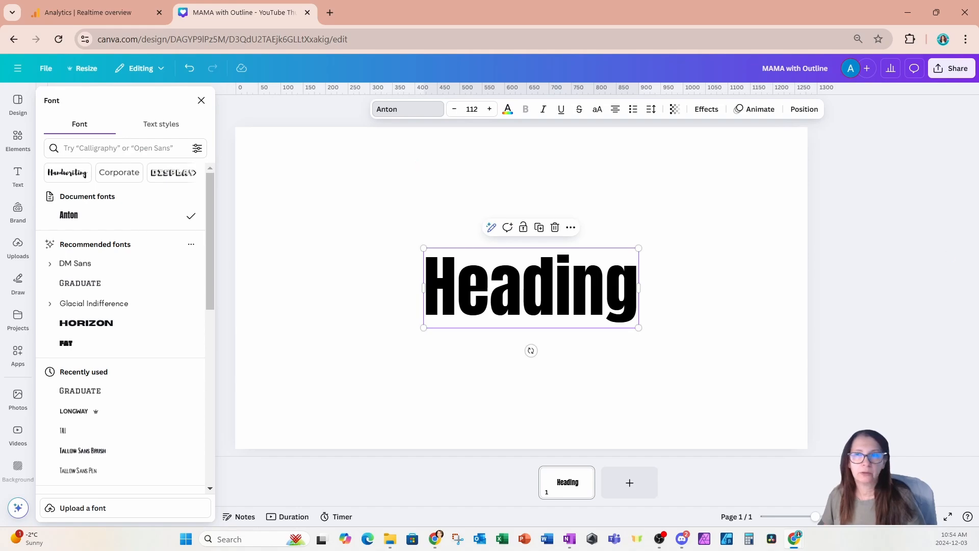
pyautogui.click(112, 149)
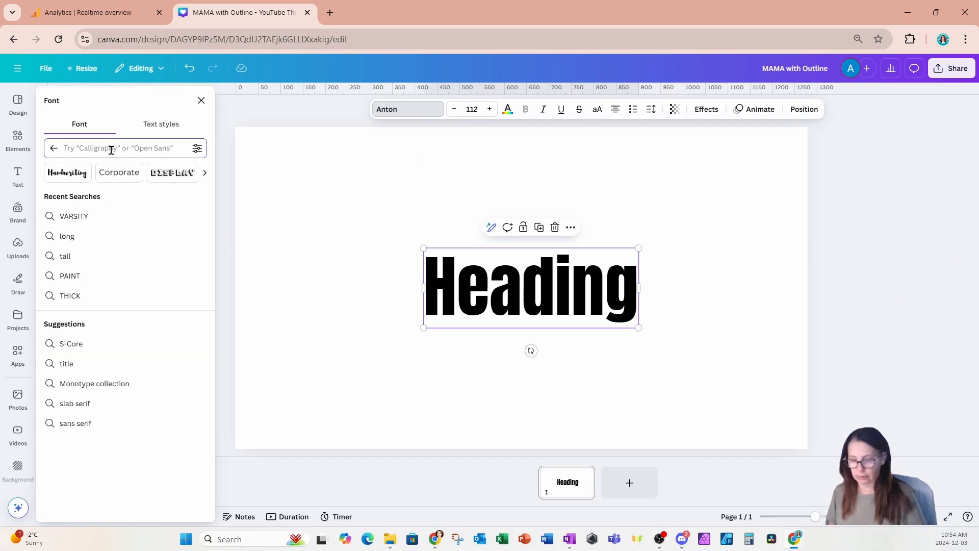
pyautogui.write('graduate')
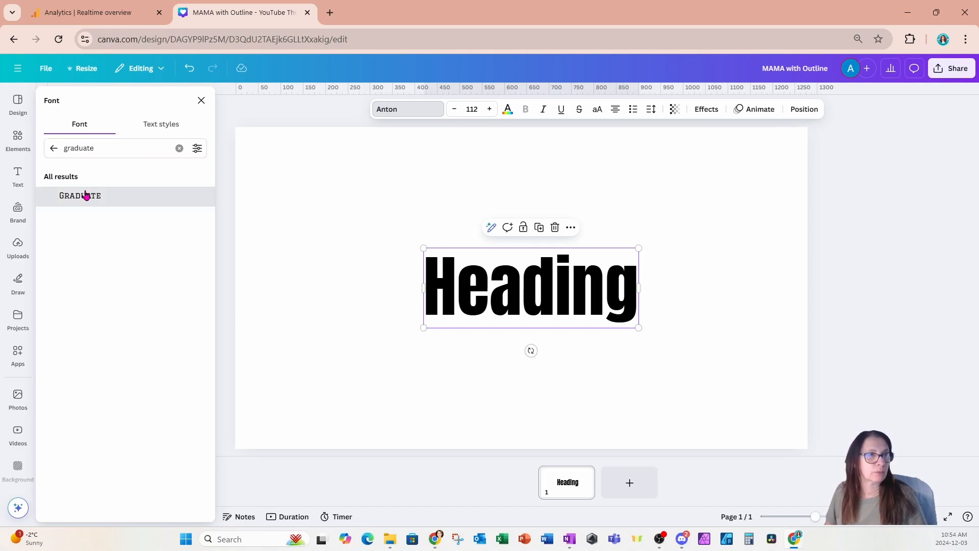
pyautogui.click(86, 195)
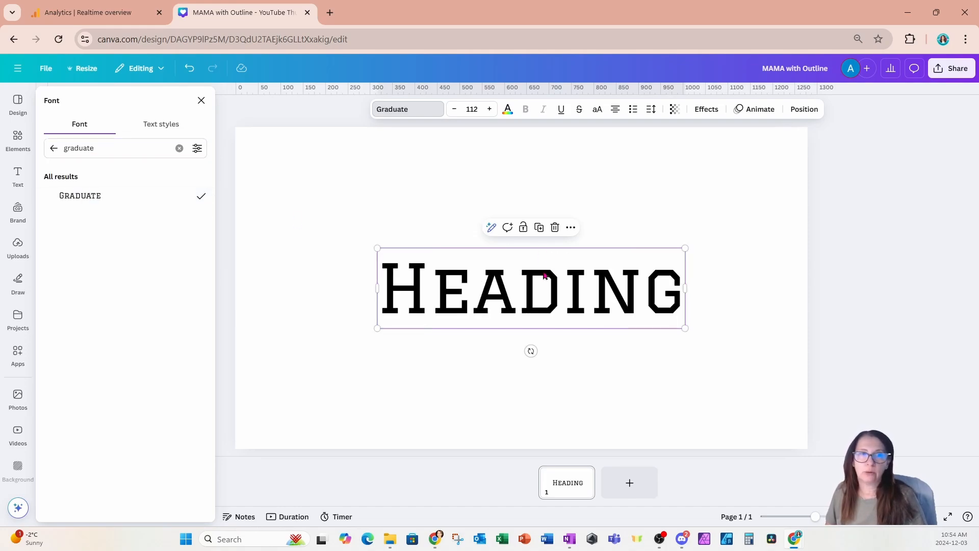
pyautogui.doubleClick(587, 294)
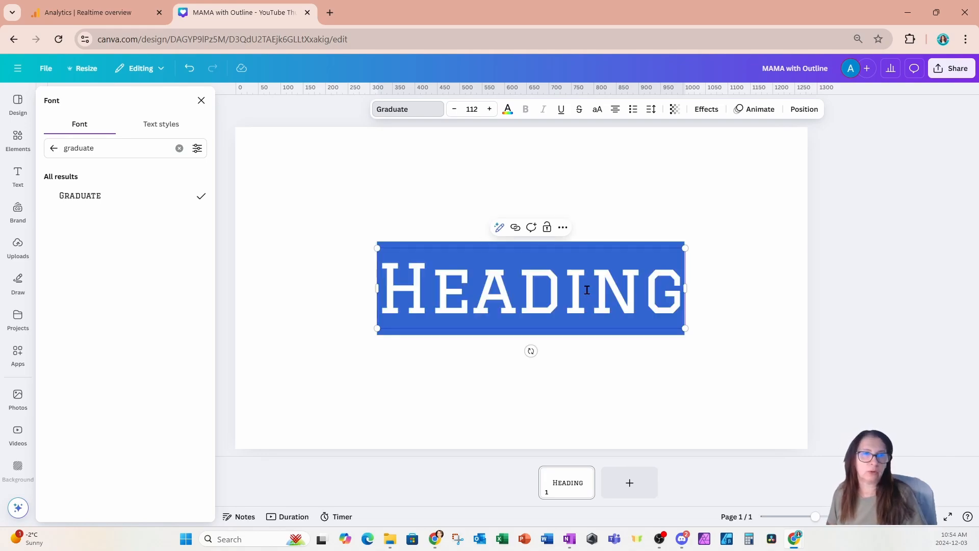
pyautogui.write('MAMA')
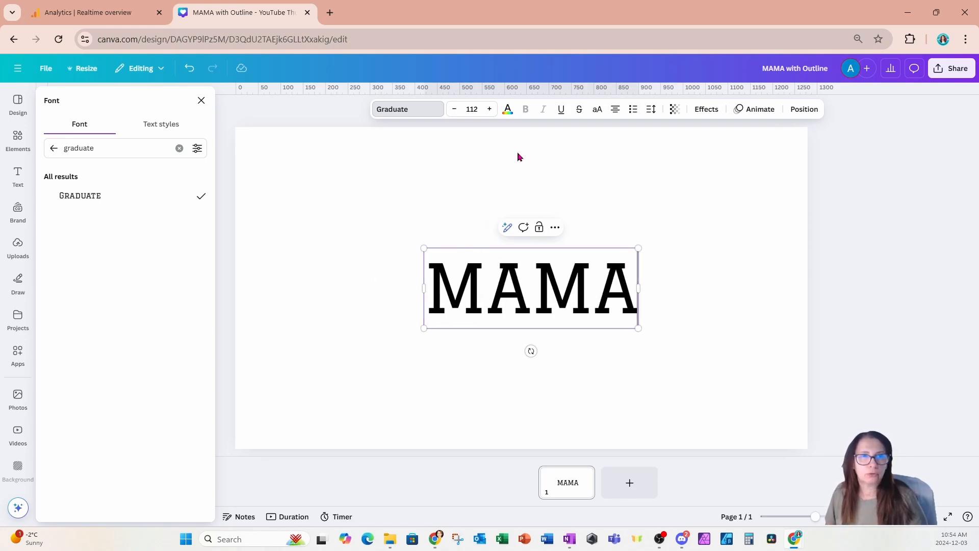
# Apply the Curve shape effect to the MAMA text with a curve value of 48.
pyautogui.click(703, 109)
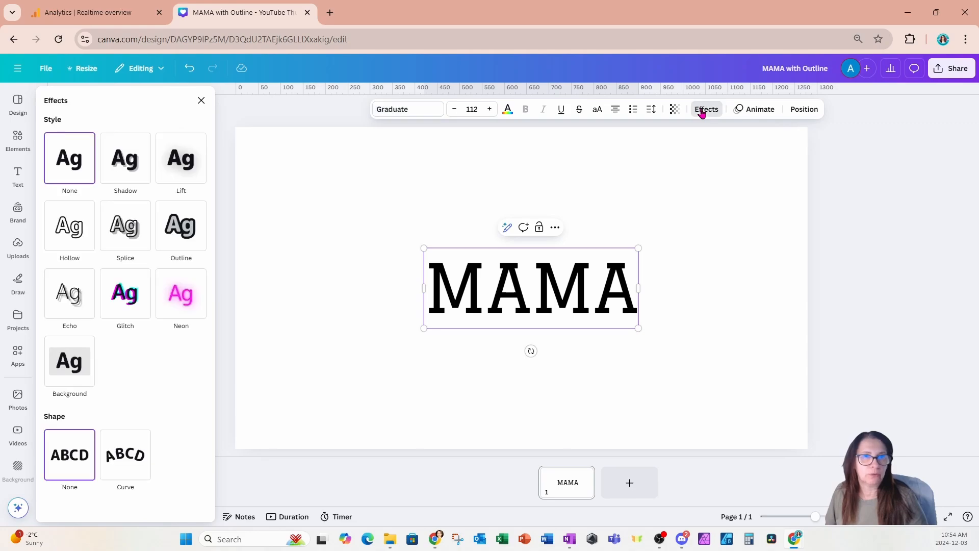
pyautogui.click(125, 454)
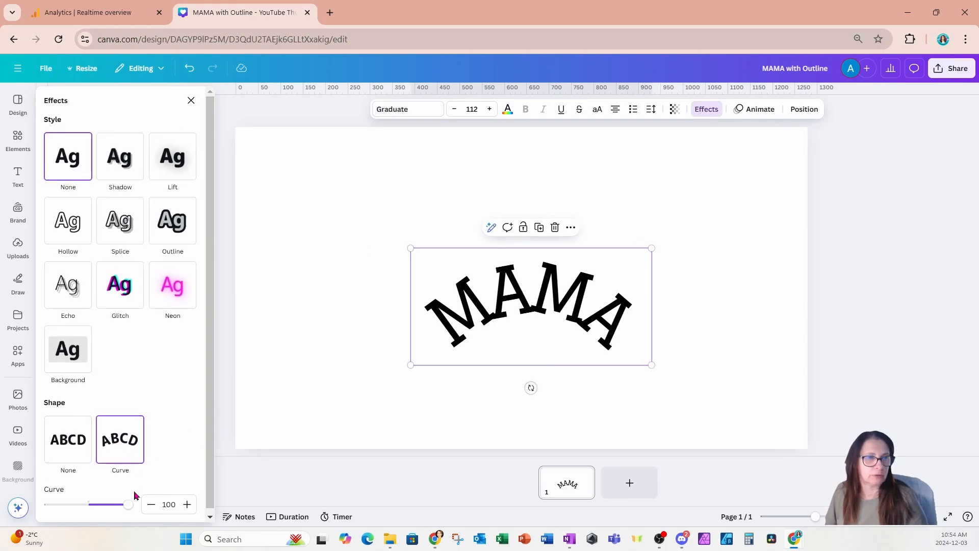
pyautogui.moveTo(128, 506); pyautogui.dragTo(109, 507)
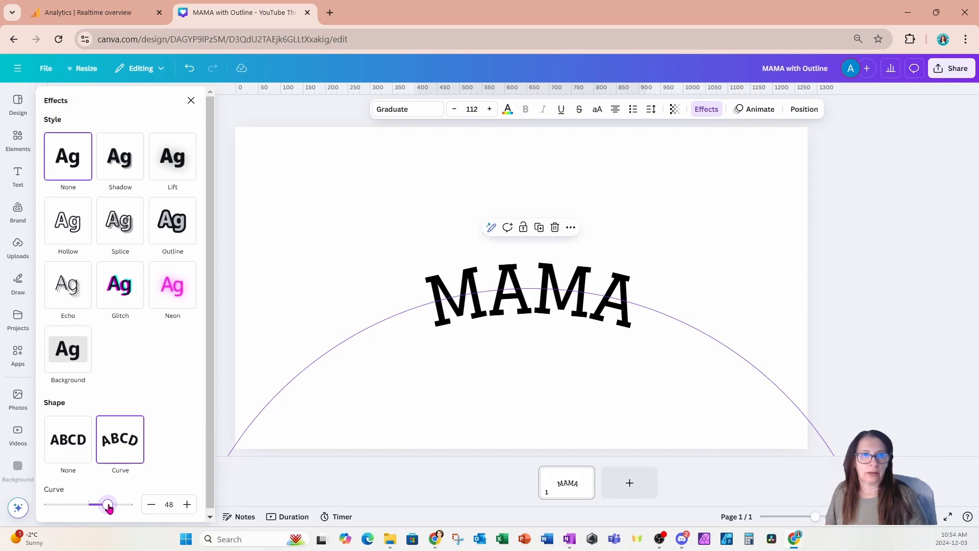
pyautogui.click(321, 237)
# Enlarge the curved MAMA text to font size 220 and centre it on the page.
pyautogui.click(489, 300)
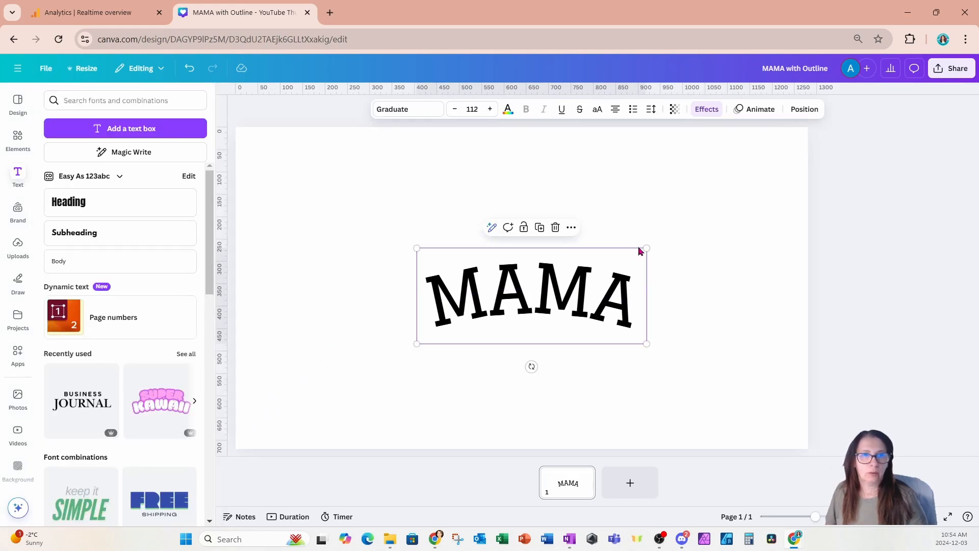
pyautogui.moveTo(646, 248); pyautogui.dragTo(758, 201)
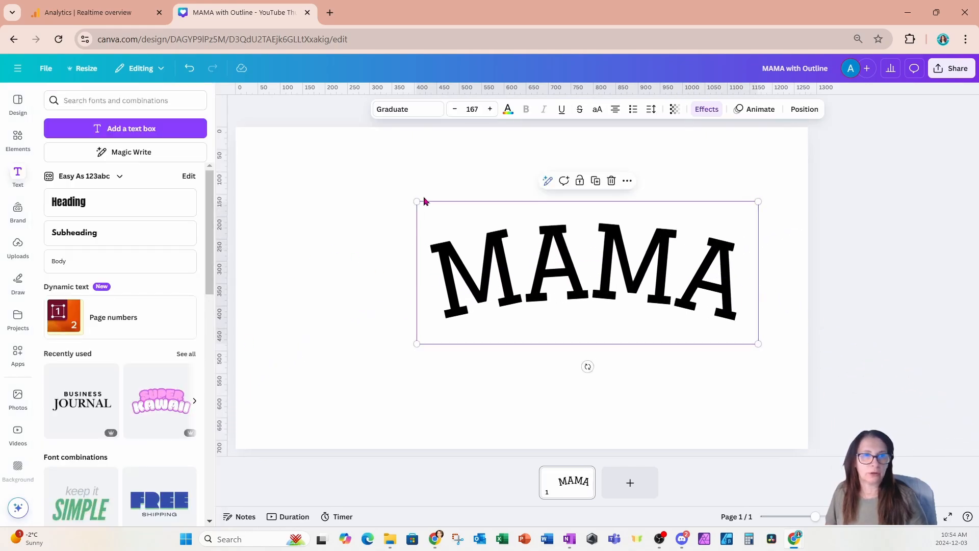
pyautogui.moveTo(417, 201); pyautogui.dragTo(311, 153)
pyautogui.moveTo(534, 256); pyautogui.dragTo(542, 290)
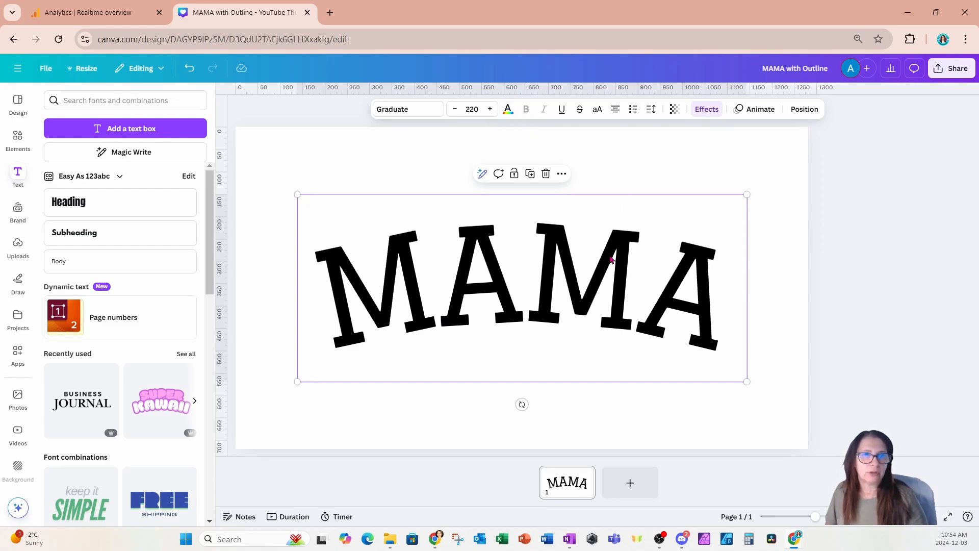
# Apply the Outline text effect to MAMA and set the outline colour to black.
pyautogui.click(706, 110)
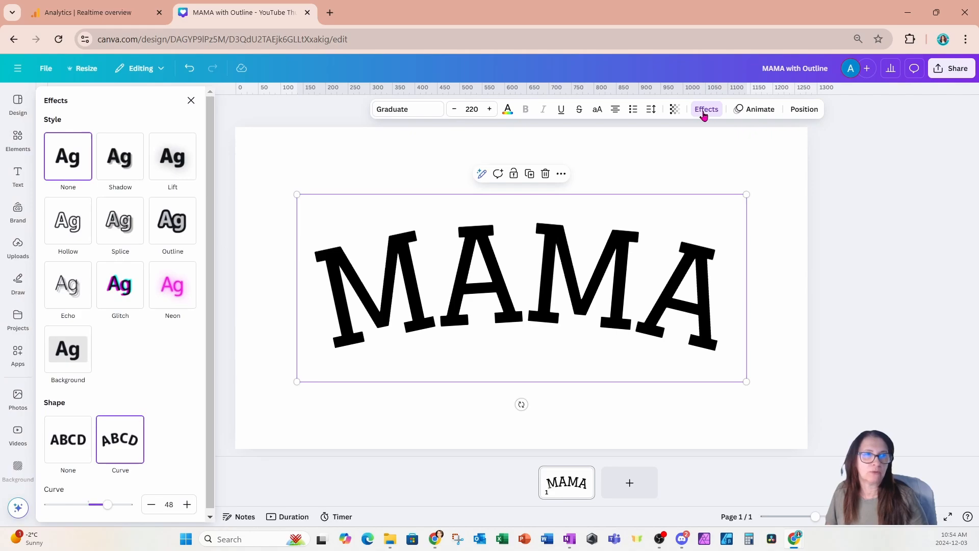
pyautogui.click(172, 223)
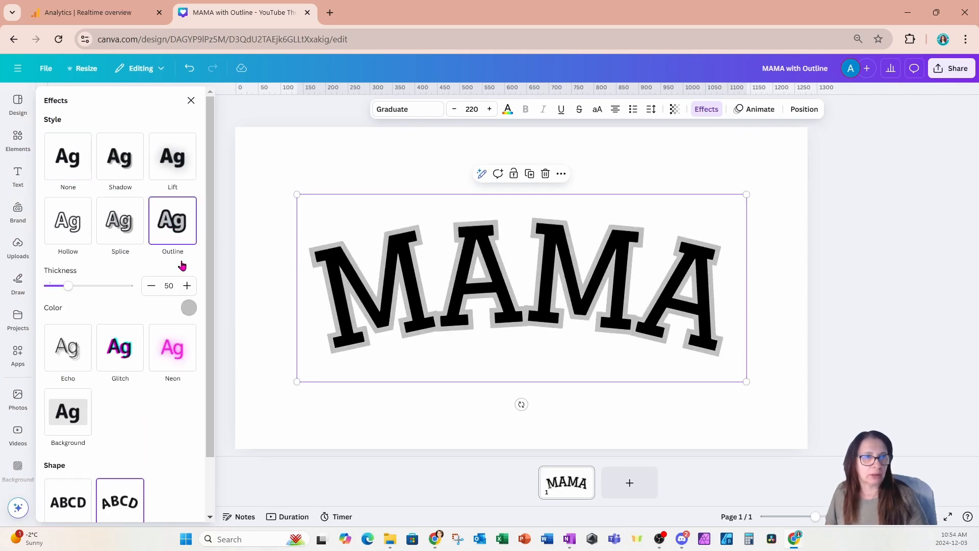
pyautogui.click(189, 308)
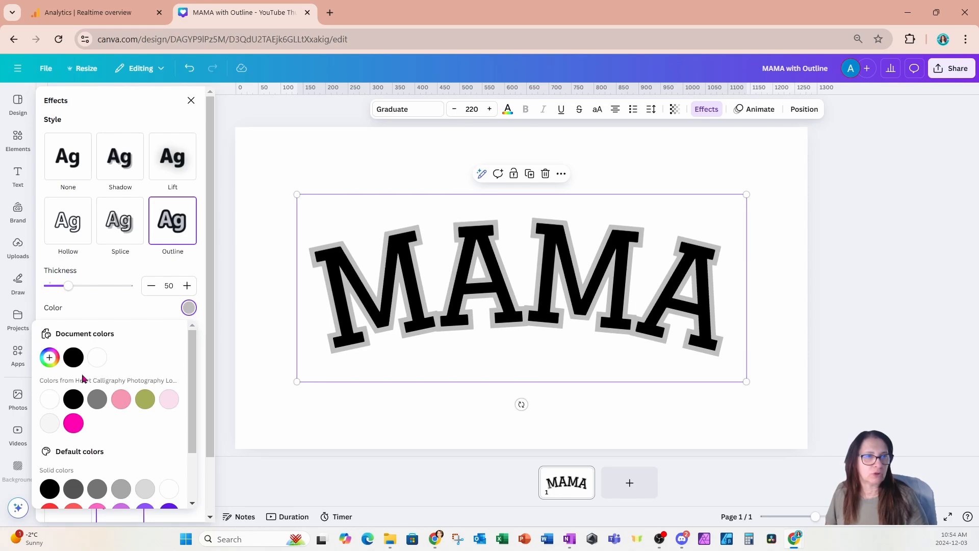
pyautogui.click(73, 358)
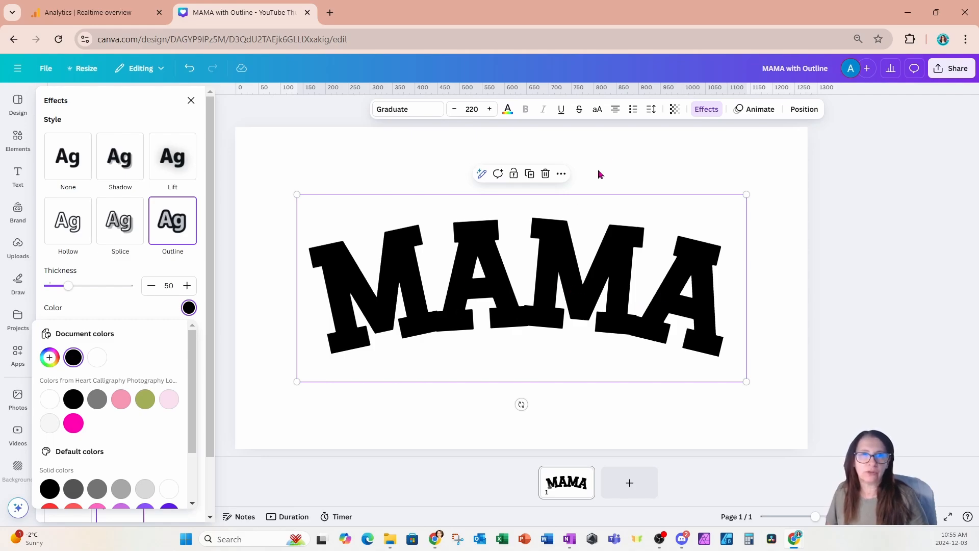
# Increase the MAMA text's letter spacing to 181 so the outlined letters no longer touch.
pyautogui.click(654, 115)
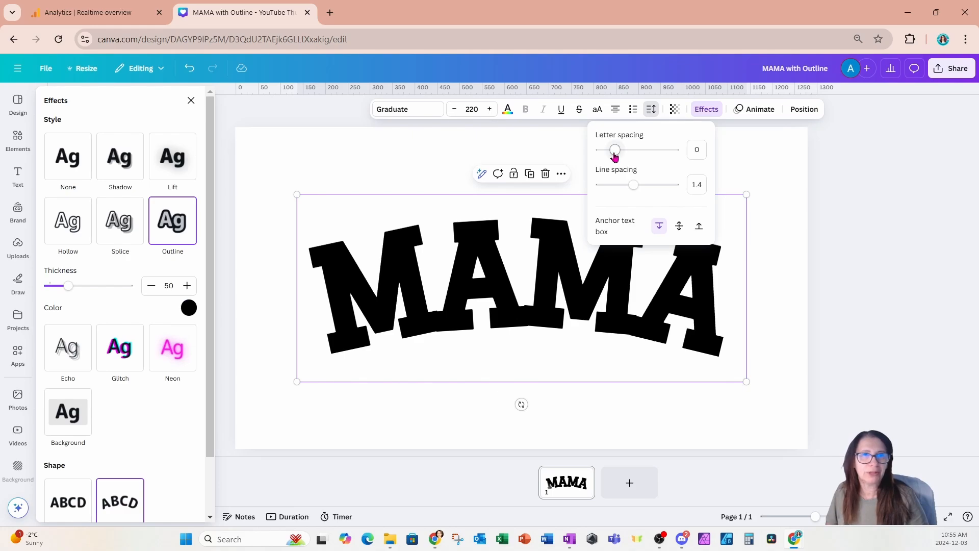
pyautogui.moveTo(614, 151); pyautogui.dragTo(622, 151)
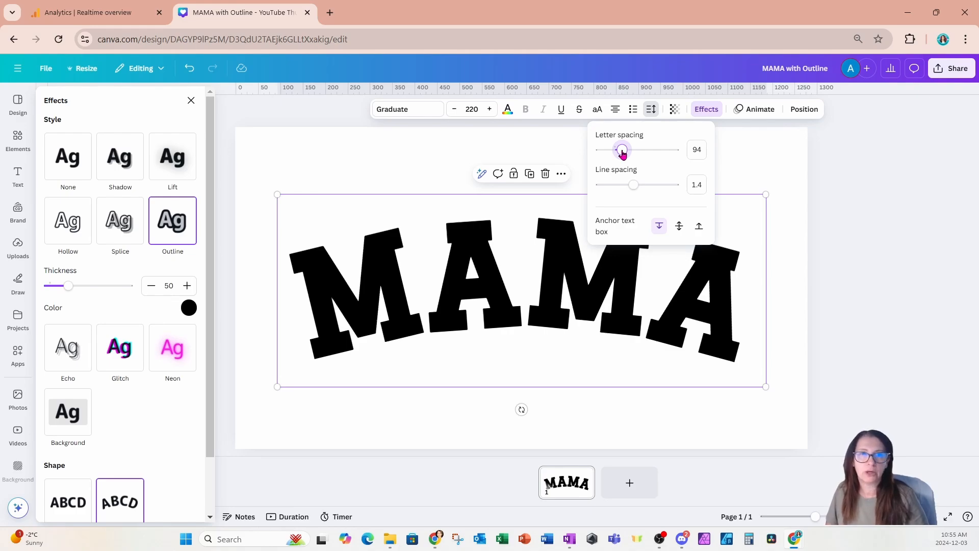
pyautogui.moveTo(622, 153); pyautogui.dragTo(629, 154)
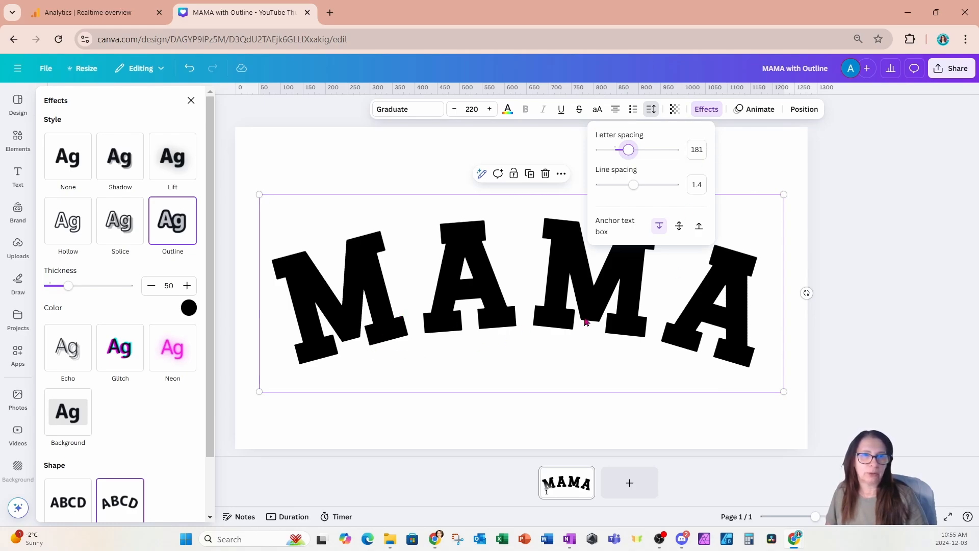
pyautogui.click(764, 156)
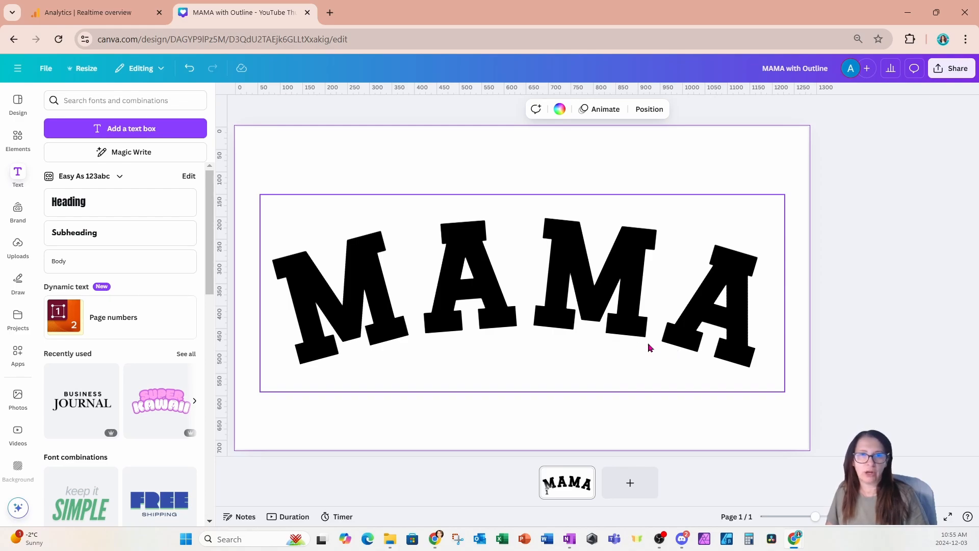
# Reduce the curve of the outlined MAMA text slightly for a flatter arch.
pyautogui.click(555, 306)
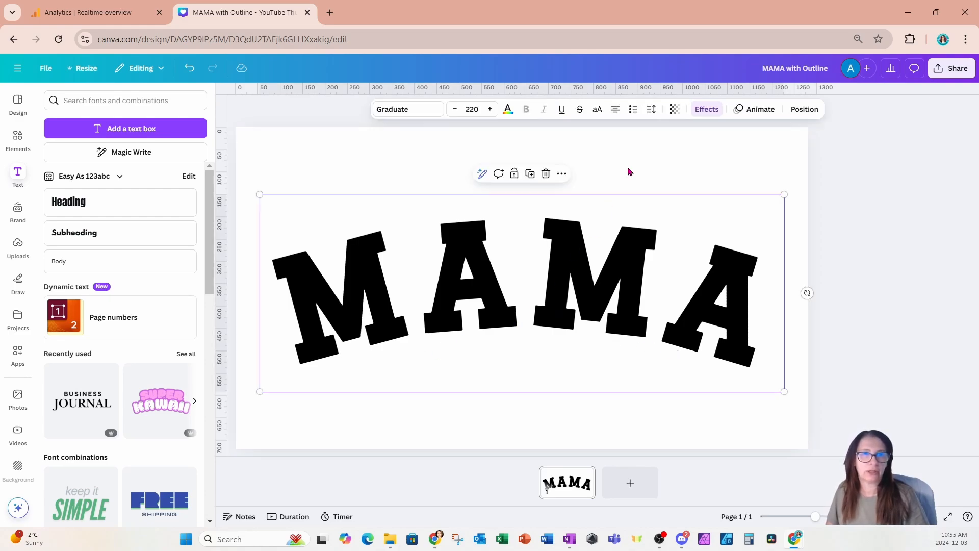
pyautogui.click(707, 109)
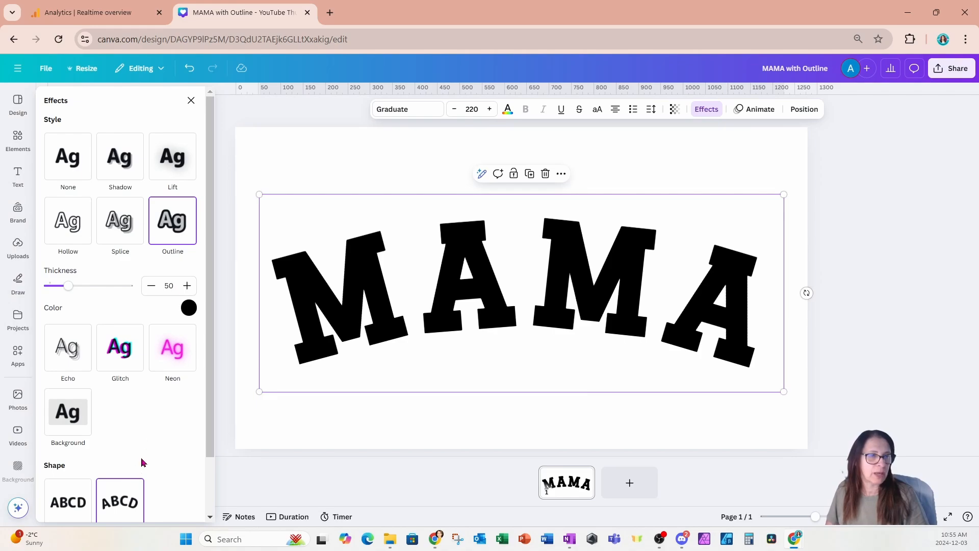
pyautogui.scroll(-2, 141, 462)
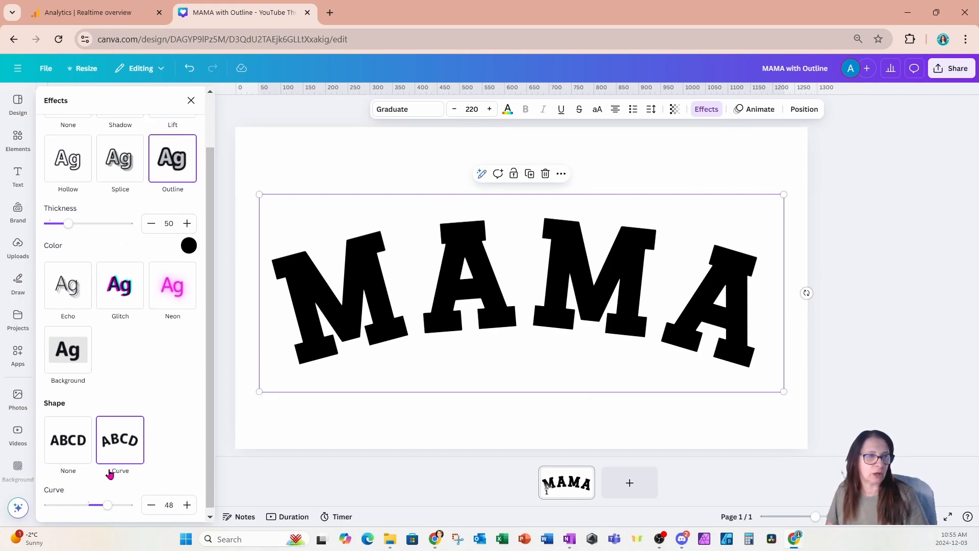
pyautogui.click(151, 505)
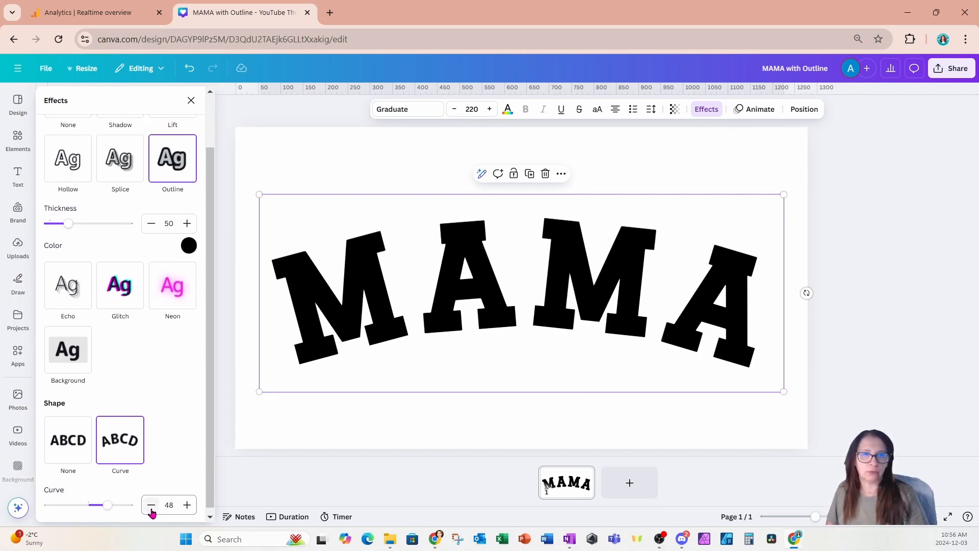
pyautogui.click(781, 153)
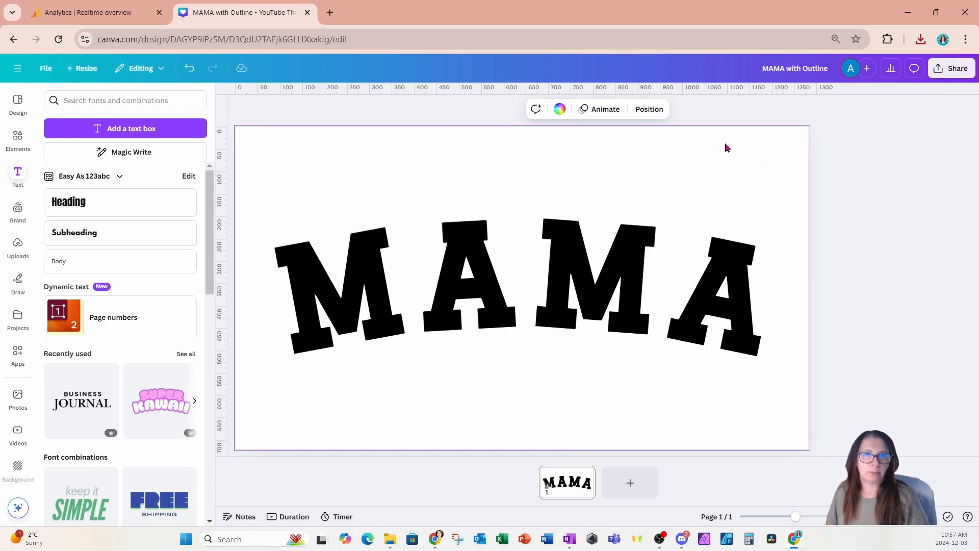
# Download the design as a PNG with a transparent background.
pyautogui.click(949, 71)
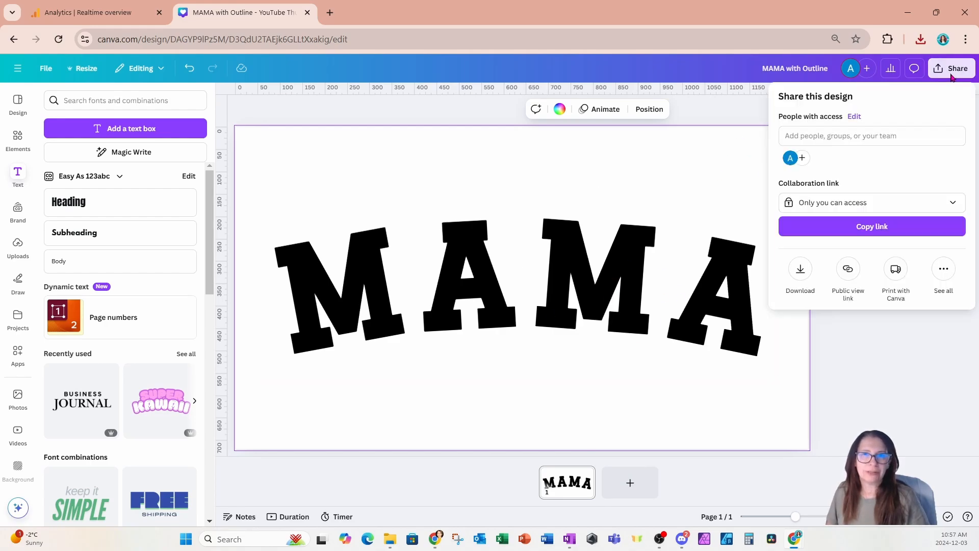
pyautogui.click(801, 268)
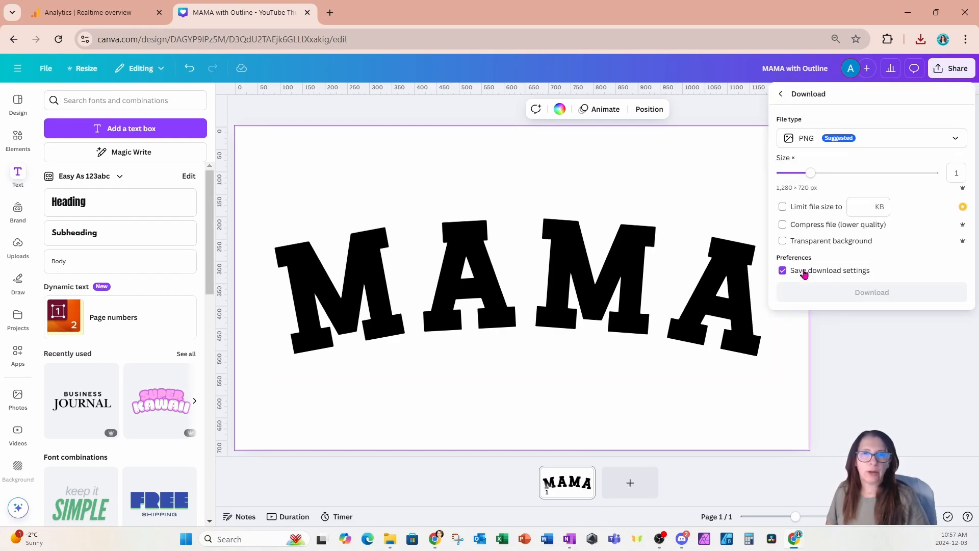
pyautogui.click(783, 242)
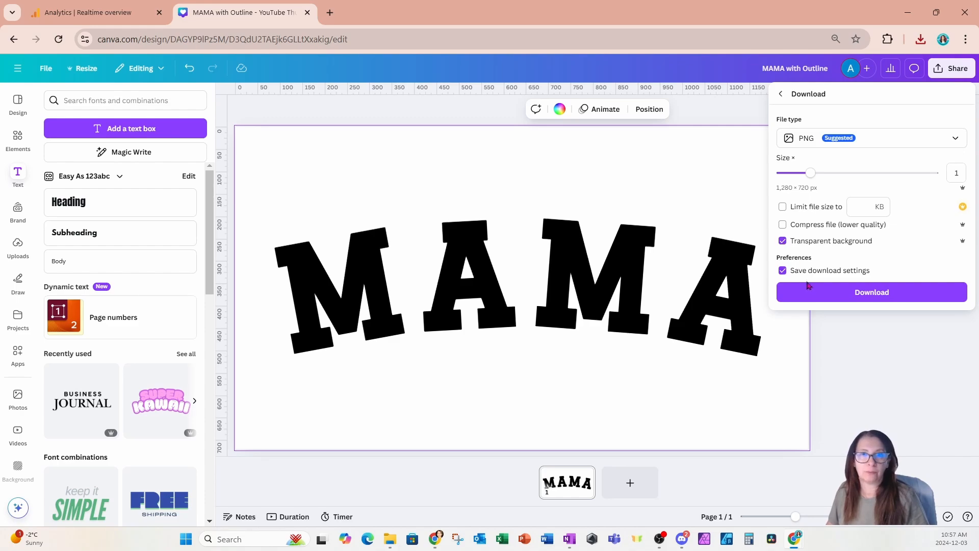
pyautogui.click(815, 300)
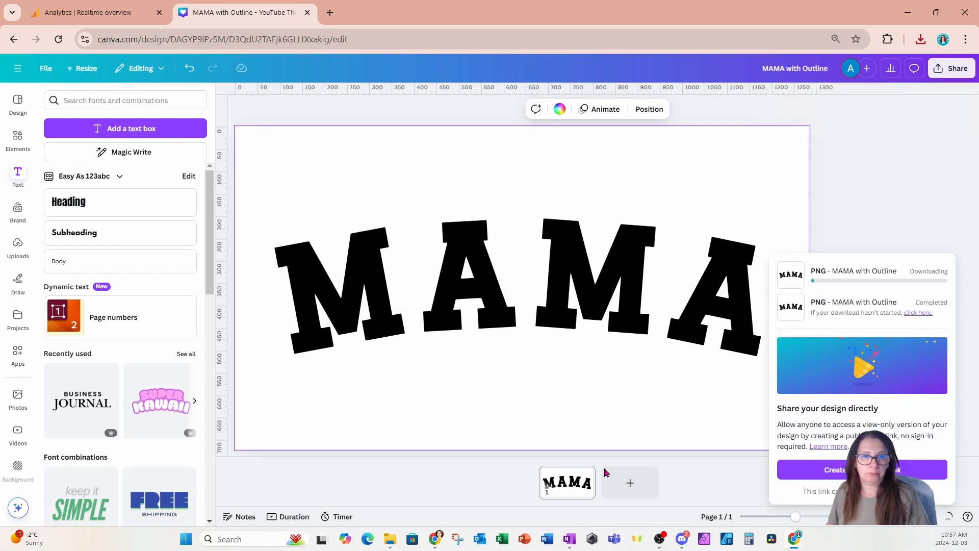
# Add a second blank page to the design.
pyautogui.click(632, 483)
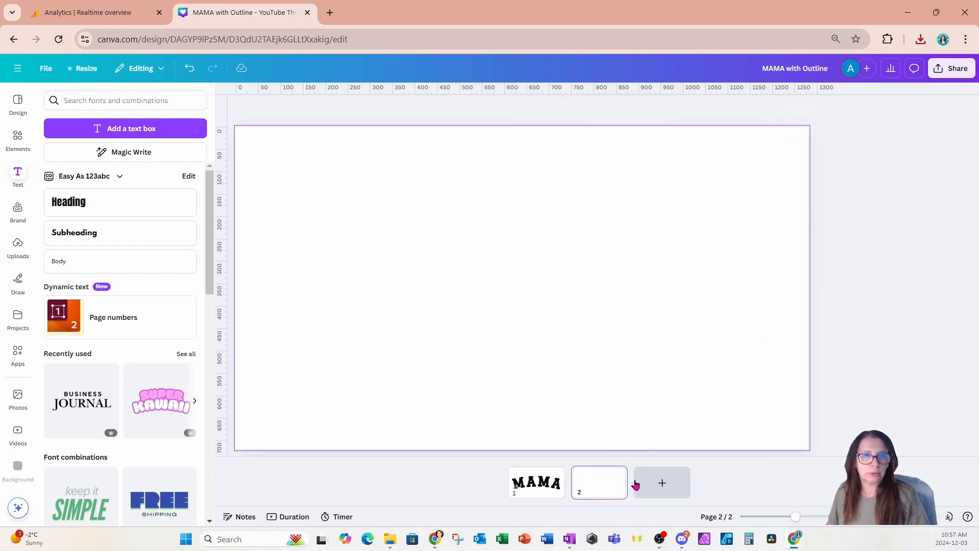
pyautogui.click(574, 333)
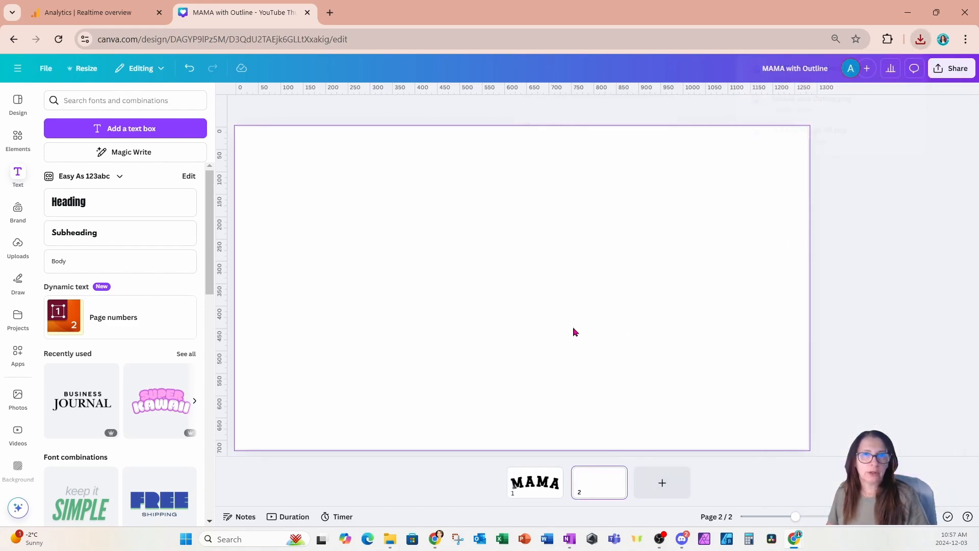
# Place the downloaded MAMA PNG on the blank second page and set the page background to pink #ff00b0.
pyautogui.click(921, 39)
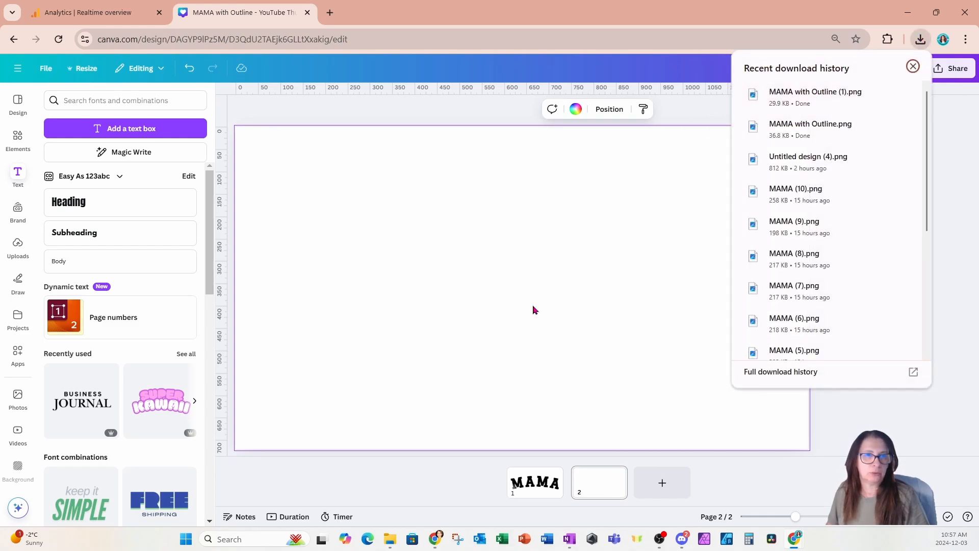
pyautogui.hotkey('ctrl', 'v')
pyautogui.click(655, 250)
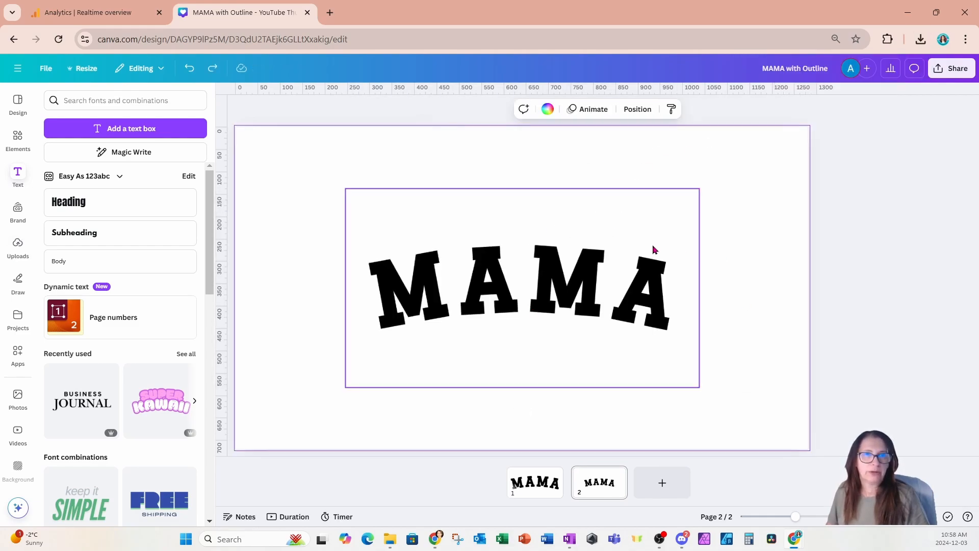
pyautogui.click(547, 108)
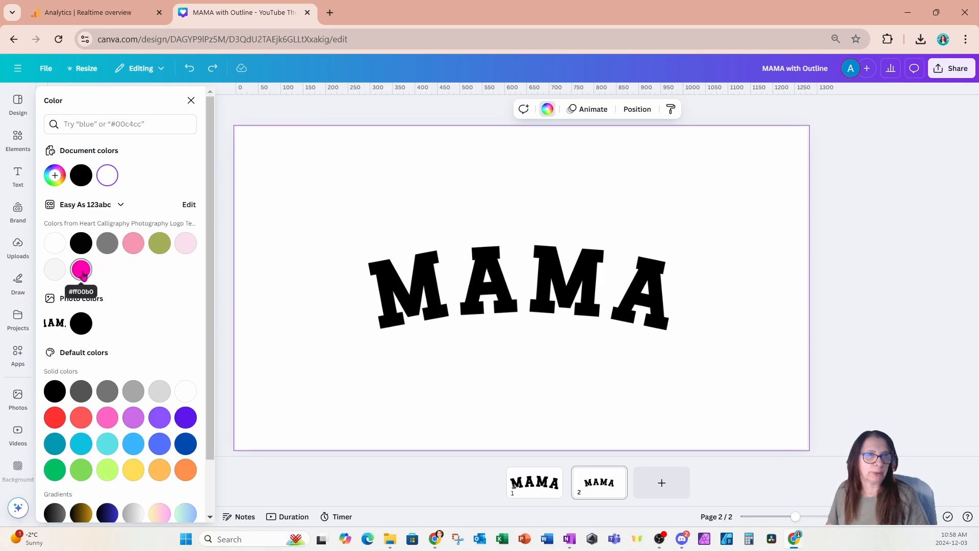
pyautogui.click(81, 270)
# Crop the empty space above and below the lettering of the MAMA image.
pyautogui.click(526, 190)
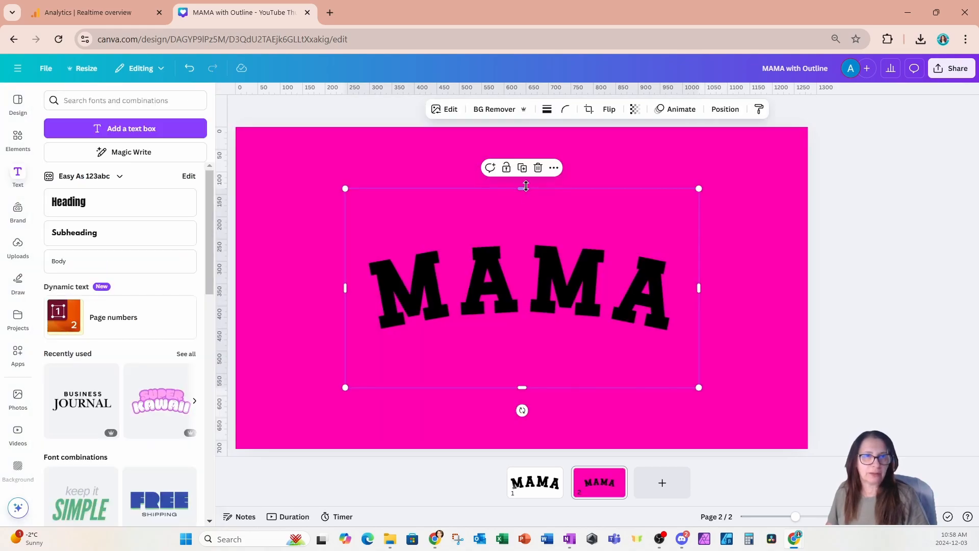
pyautogui.moveTo(525, 186); pyautogui.dragTo(522, 230)
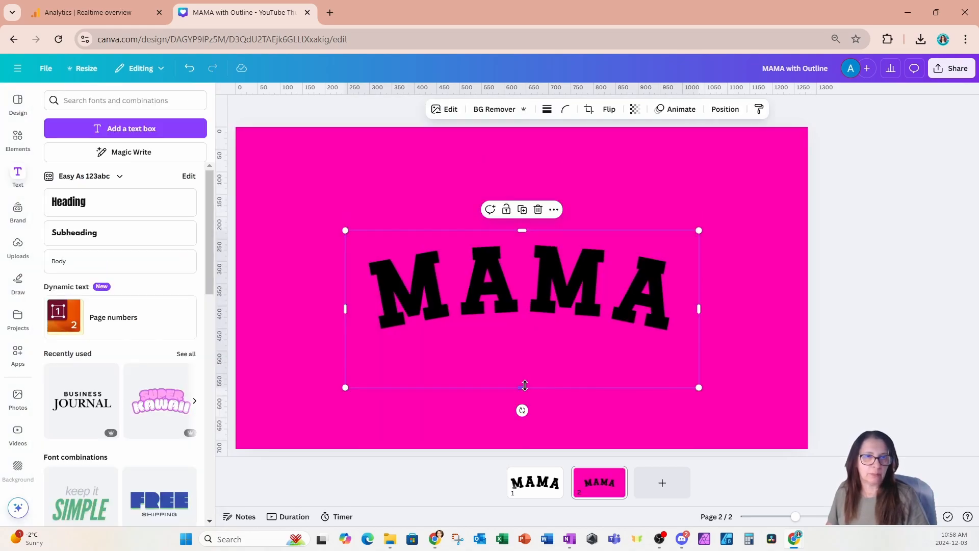
pyautogui.moveTo(525, 385); pyautogui.dragTo(531, 338)
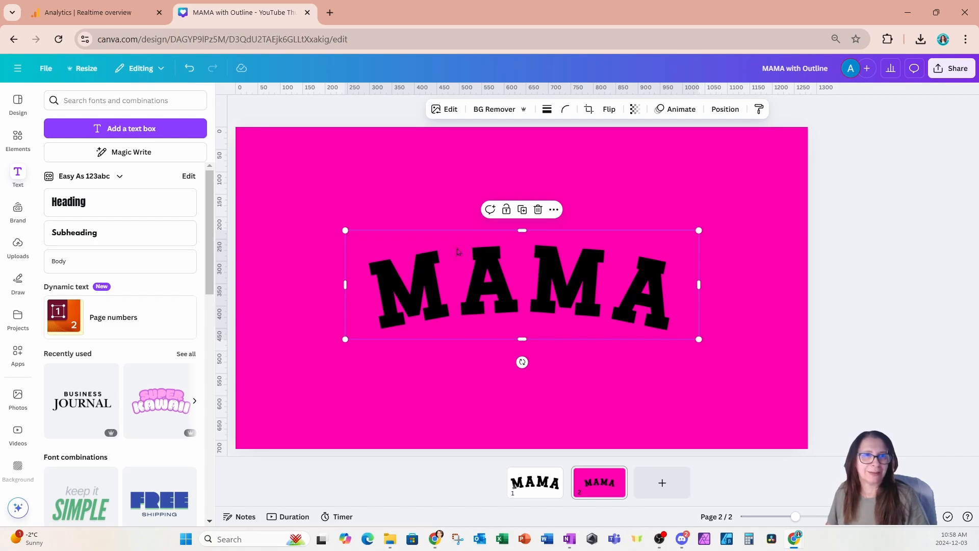
# Apply an Outline shadow effect to the MAMA image in white #FFFFFF with size 43.
pyautogui.click(445, 110)
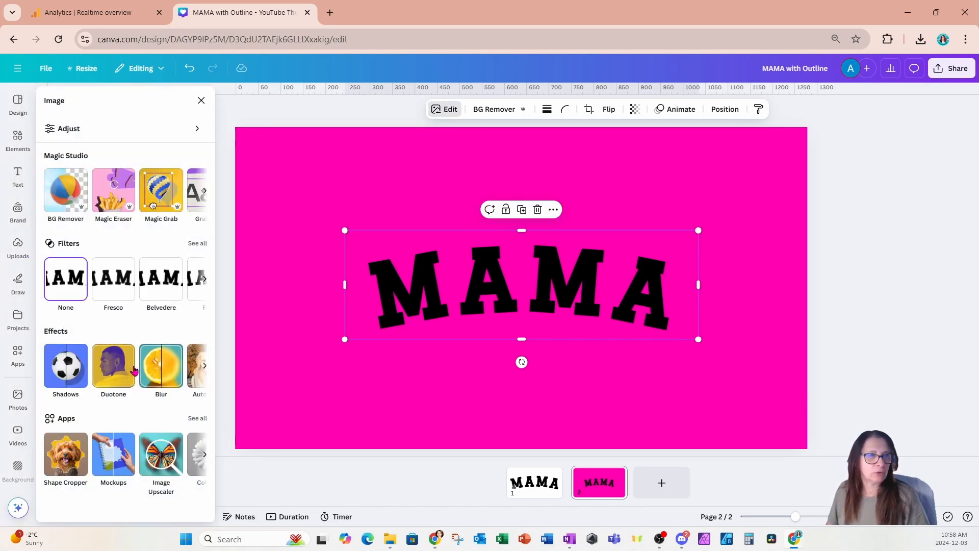
pyautogui.click(73, 375)
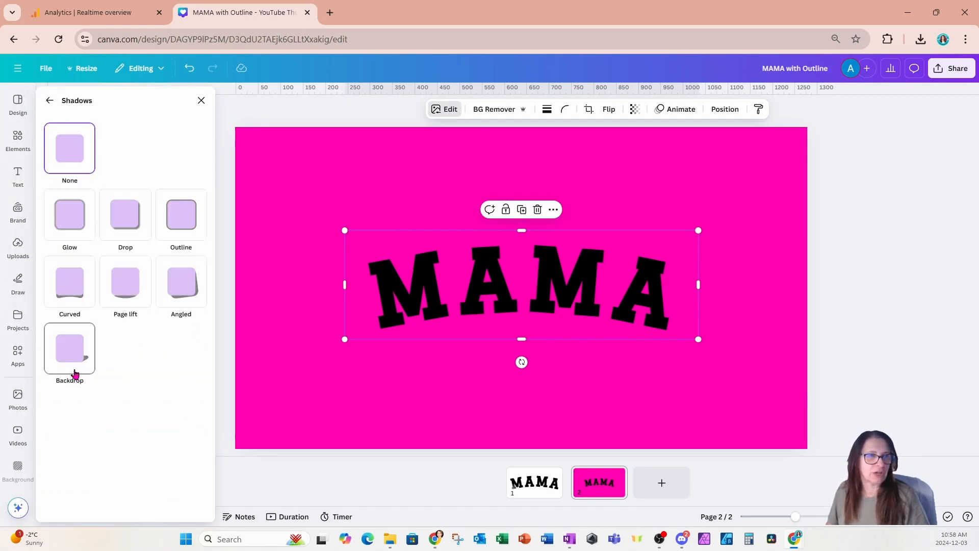
pyautogui.click(182, 220)
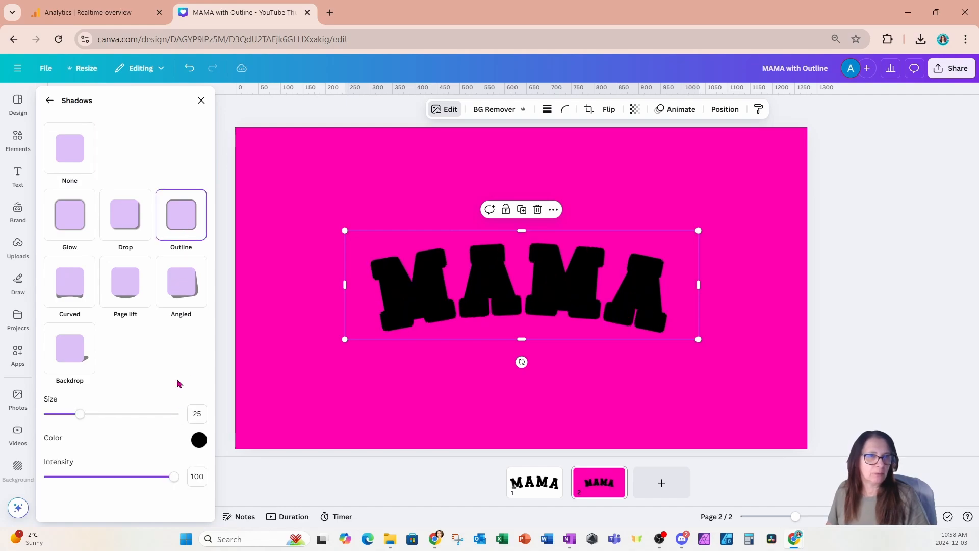
pyautogui.click(199, 440)
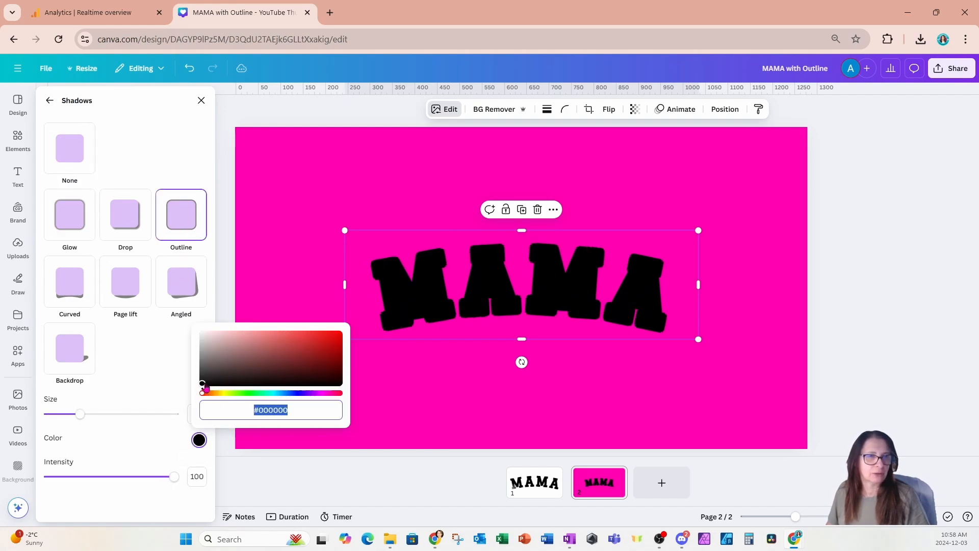
pyautogui.moveTo(202, 383); pyautogui.dragTo(196, 332)
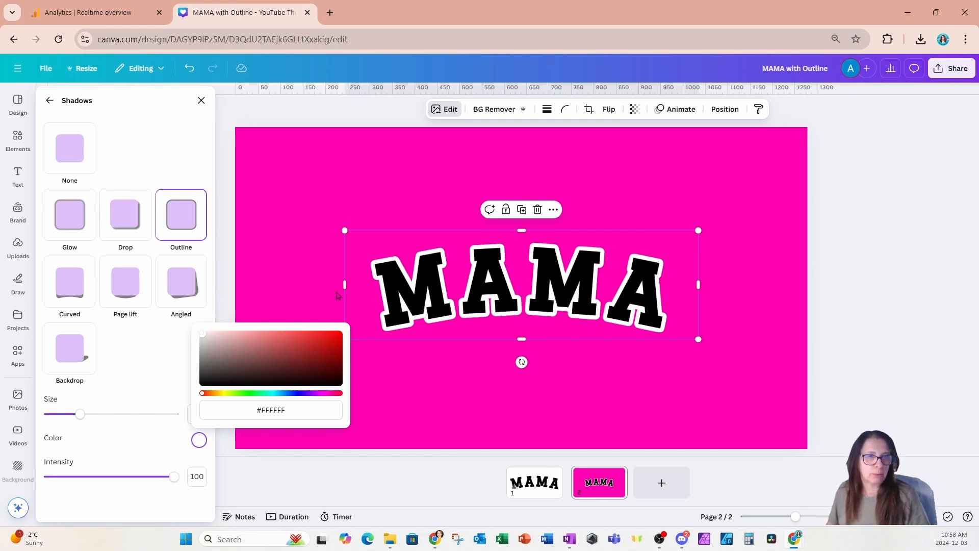
pyautogui.click(153, 339)
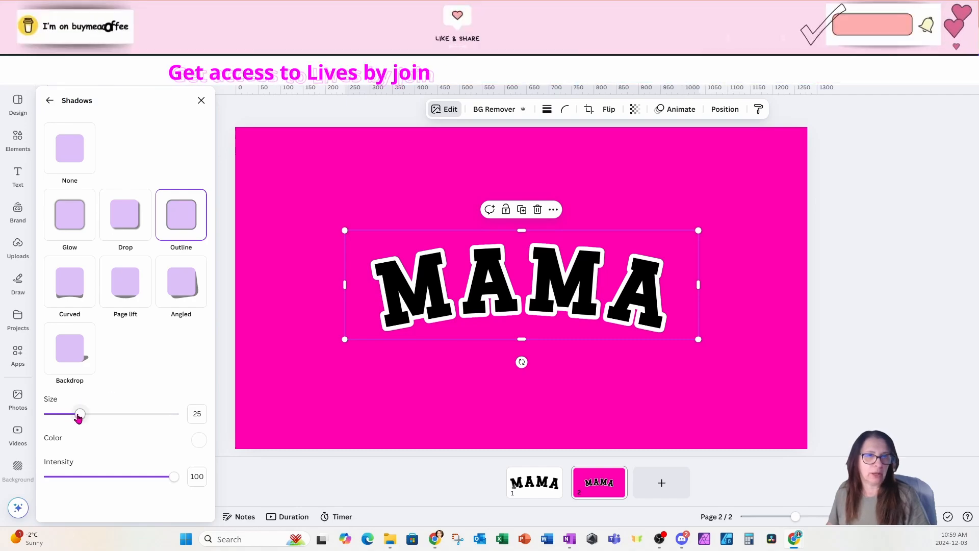
pyautogui.moveTo(80, 414); pyautogui.dragTo(87, 415)
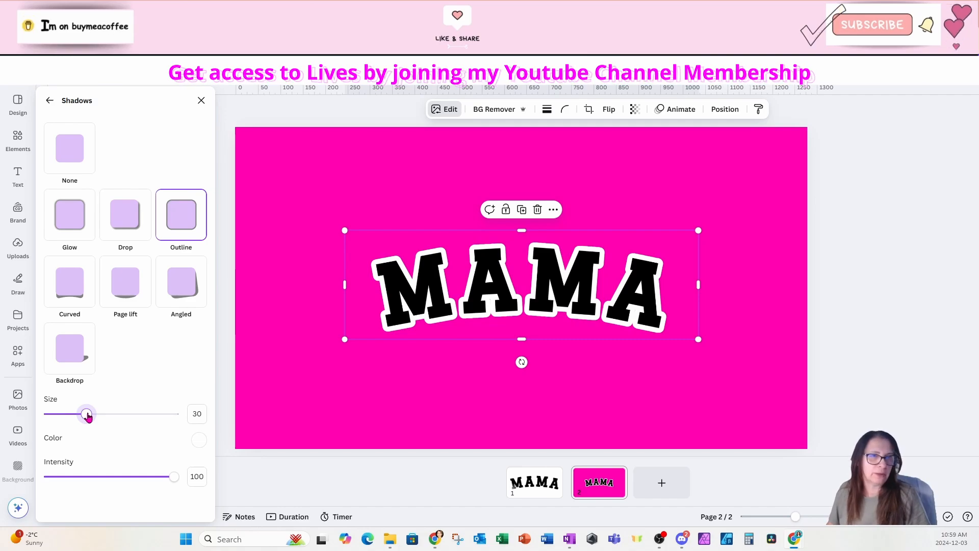
pyautogui.moveTo(86, 415); pyautogui.dragTo(103, 414)
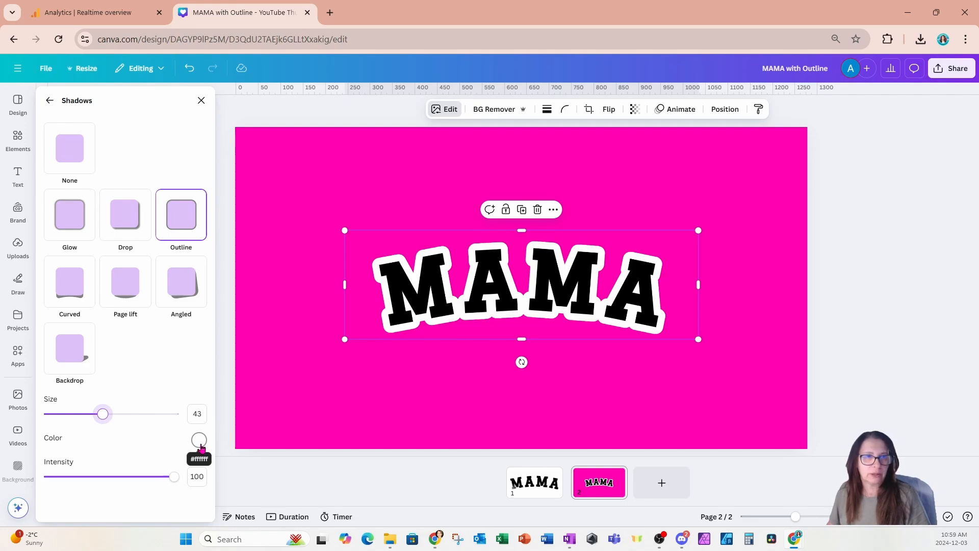
# Add a rectangle and stretch it over the MAMA image to about 776 × 257 px.
pyautogui.click(278, 302)
pyautogui.click(19, 143)
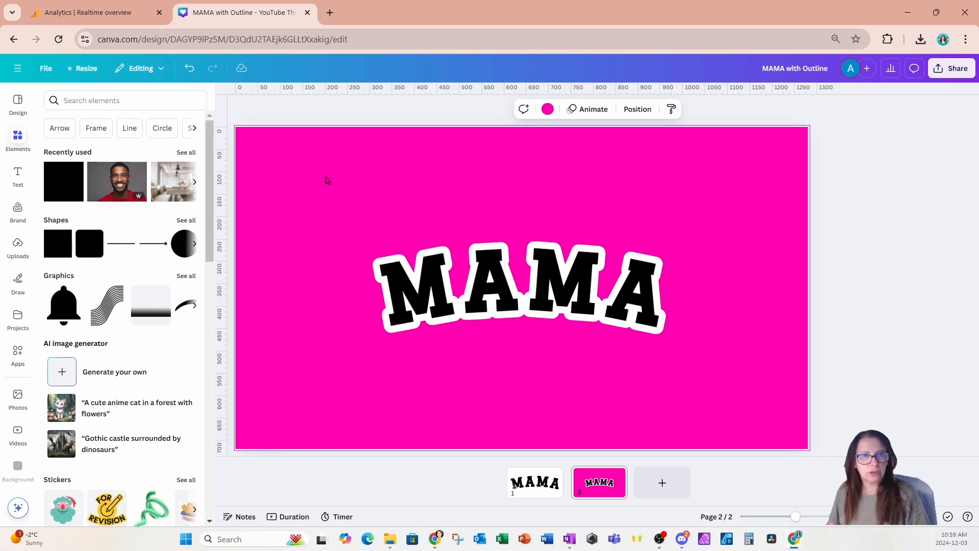
pyautogui.press('r')
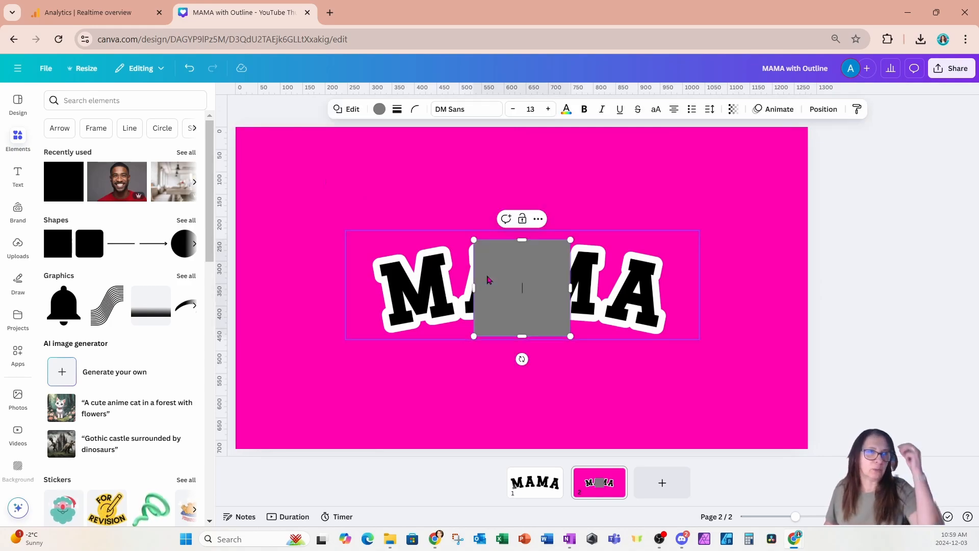
pyautogui.moveTo(537, 328); pyautogui.dragTo(405, 322)
pyautogui.moveTo(445, 288); pyautogui.dragTo(684, 287)
pyautogui.moveTo(513, 330); pyautogui.dragTo(513, 345)
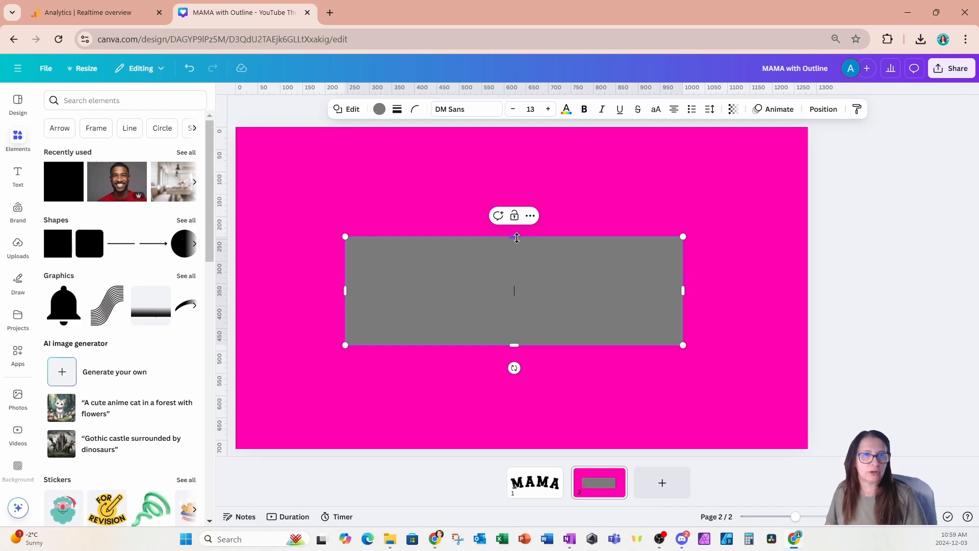
pyautogui.moveTo(517, 238); pyautogui.dragTo(509, 234)
pyautogui.moveTo(346, 291); pyautogui.dragTo(336, 289)
# Fill the rectangle with black and send it to the back behind the MAMA image.
pyautogui.click(379, 109)
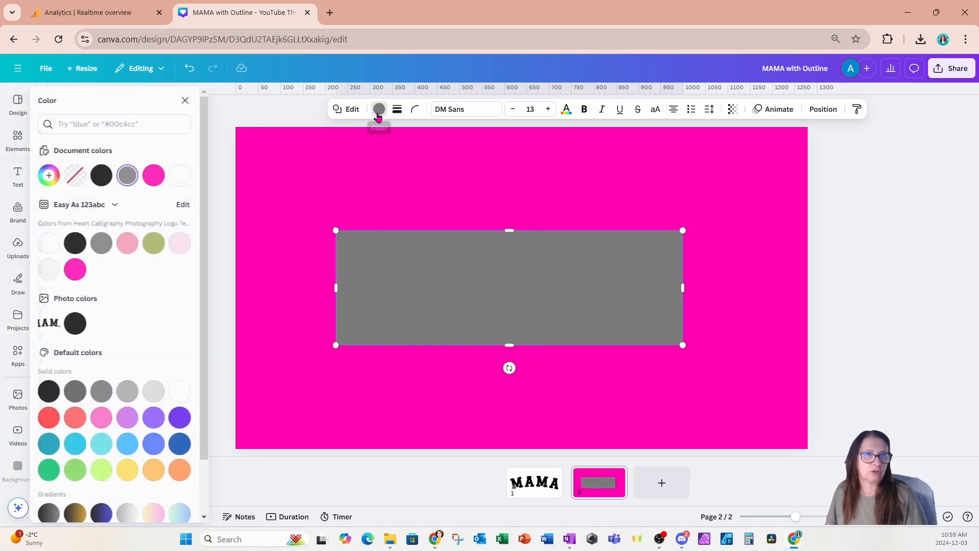
pyautogui.click(86, 246)
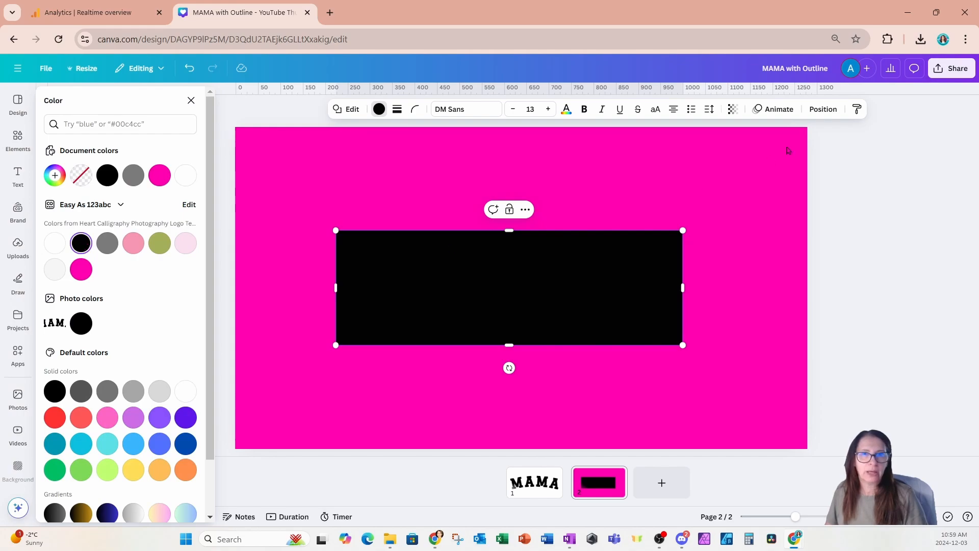
pyautogui.click(822, 111)
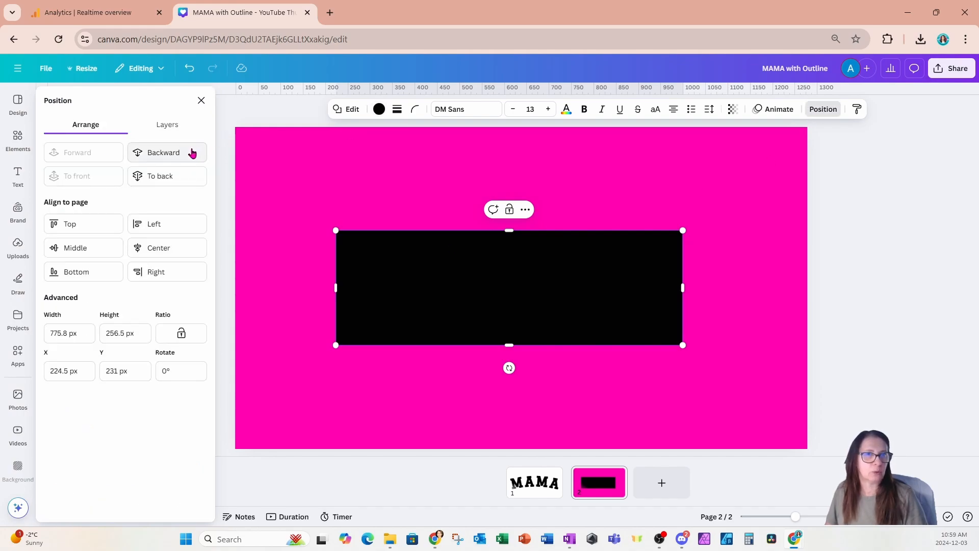
pyautogui.click(162, 176)
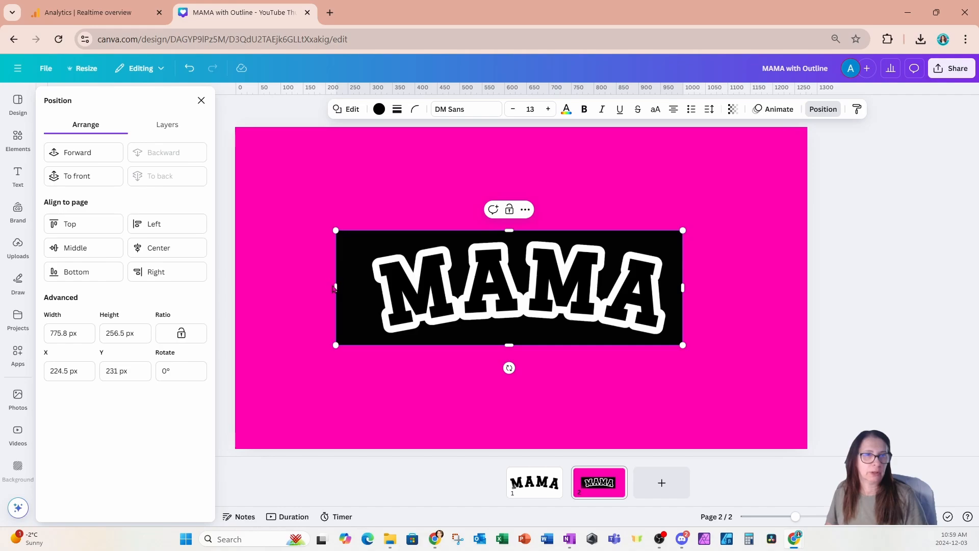
# Resize the black rectangle to about 736 × 275 px so it frames the outlined lettering evenly.
pyautogui.moveTo(338, 286); pyautogui.dragTo(356, 286)
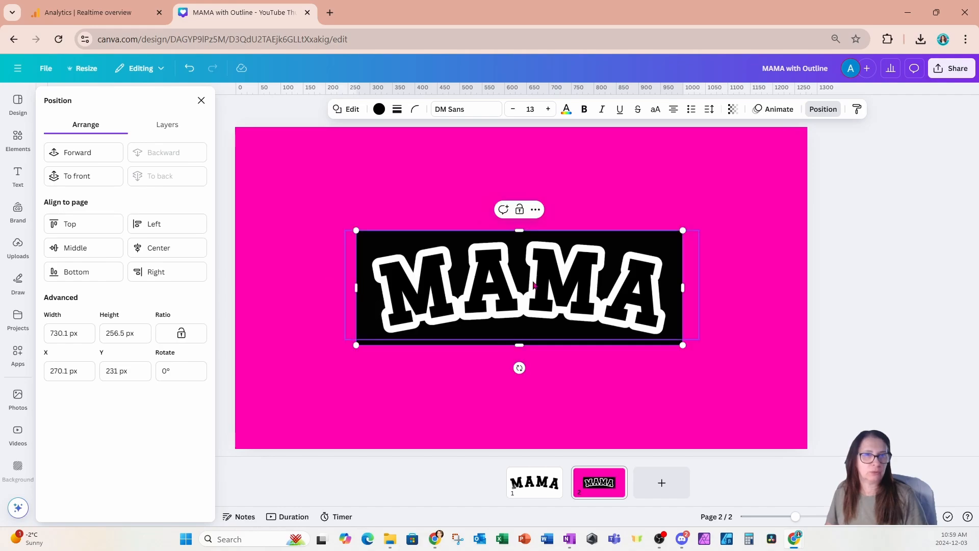
pyautogui.moveTo(684, 287); pyautogui.dragTo(688, 287)
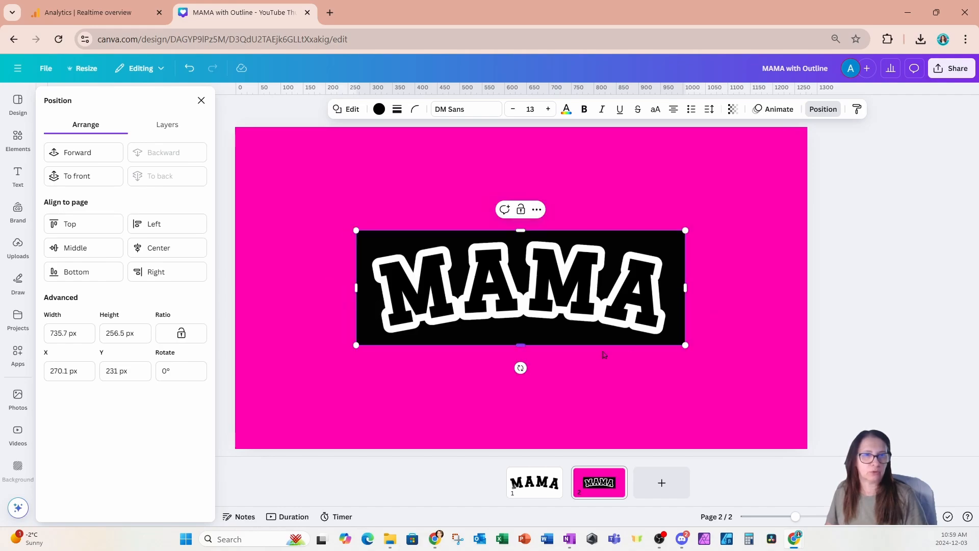
pyautogui.moveTo(518, 348); pyautogui.dragTo(521, 351)
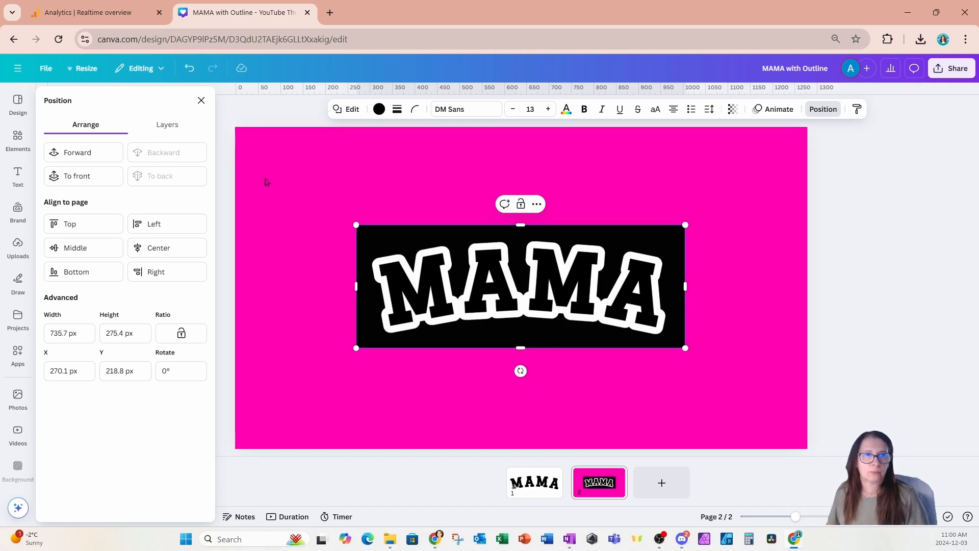
# Select the MAMA image and black rectangle together and enlarge them to nearly fill the page width.
pyautogui.moveTo(274, 151); pyautogui.dragTo(400, 238)
pyautogui.click(289, 193)
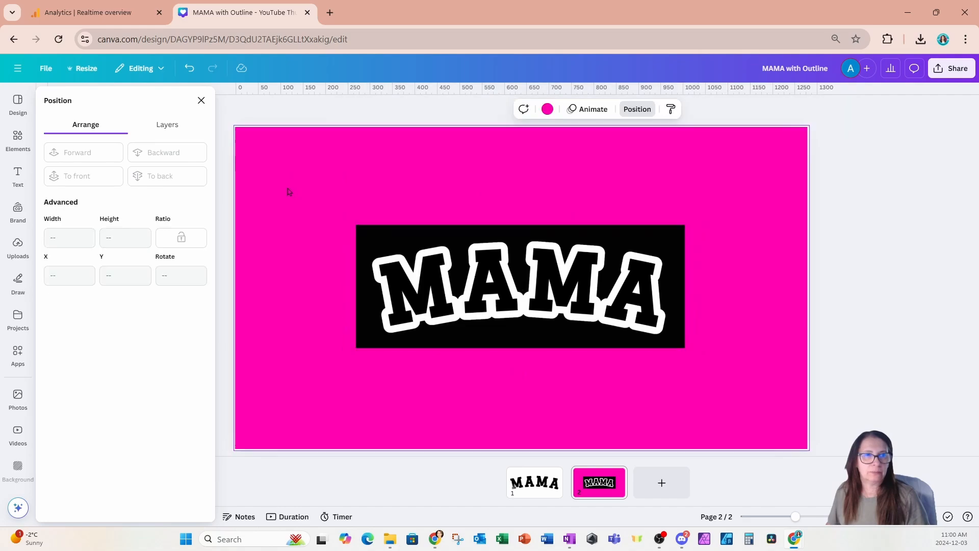
pyautogui.moveTo(285, 183); pyautogui.dragTo(760, 388)
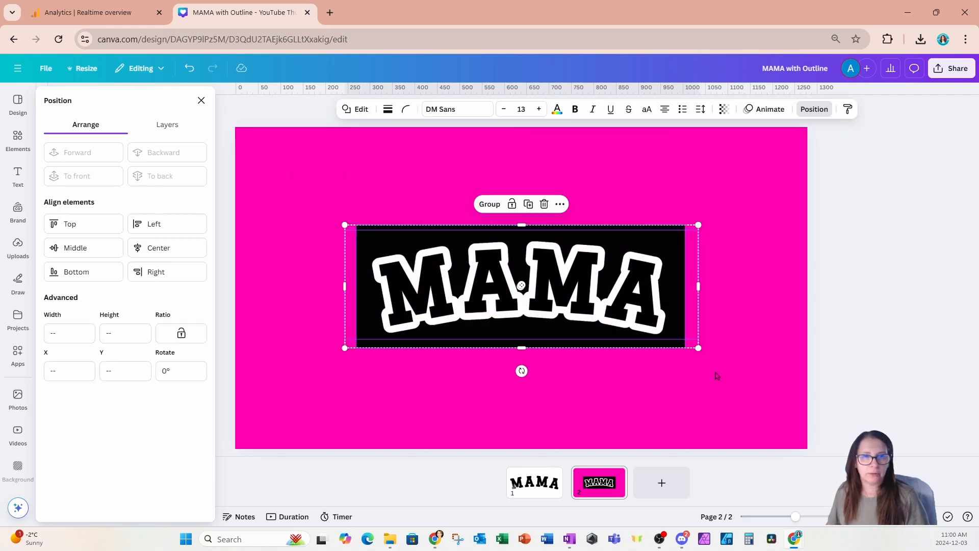
pyautogui.moveTo(698, 348); pyautogui.dragTo(793, 389)
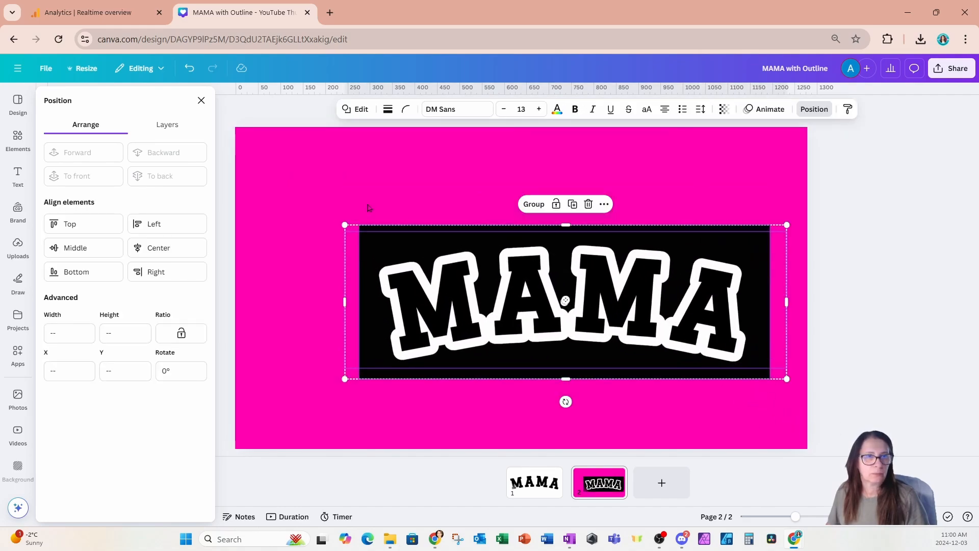
pyautogui.moveTo(346, 225); pyautogui.dragTo(263, 196)
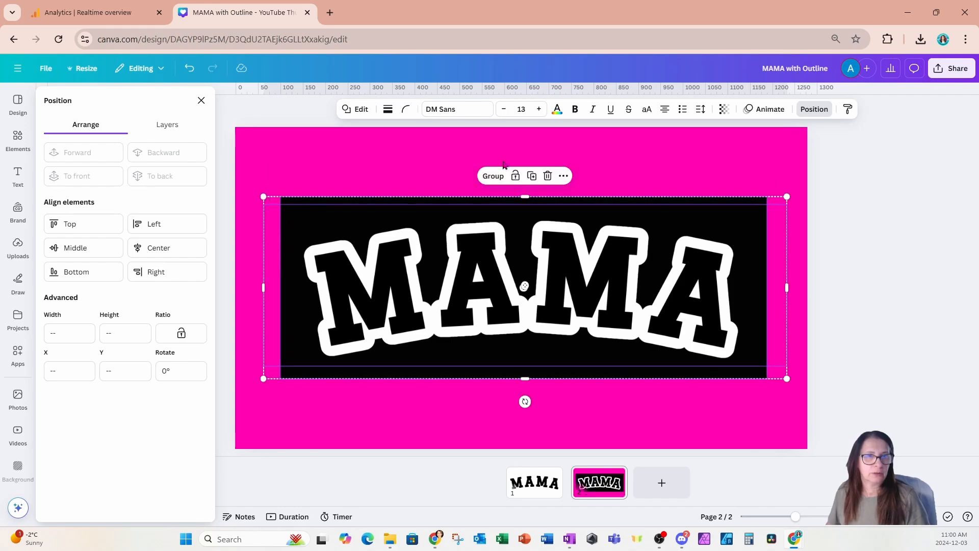
# Change the second page's background color to white.
pyautogui.click(639, 152)
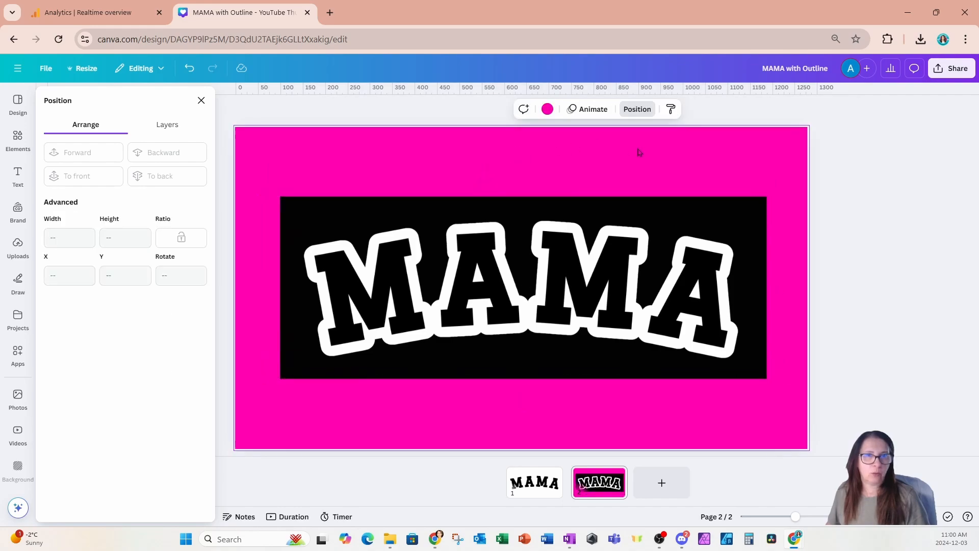
pyautogui.click(549, 114)
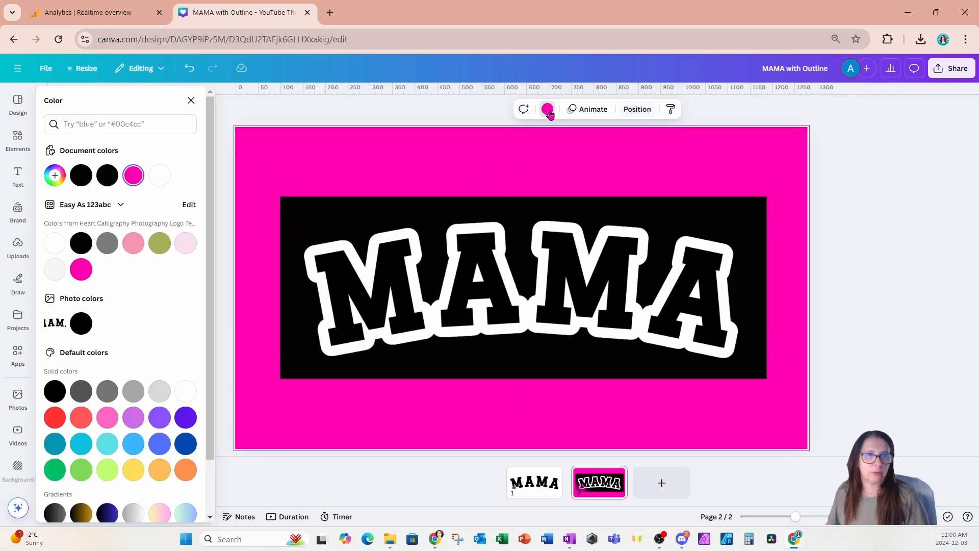
pyautogui.click(55, 246)
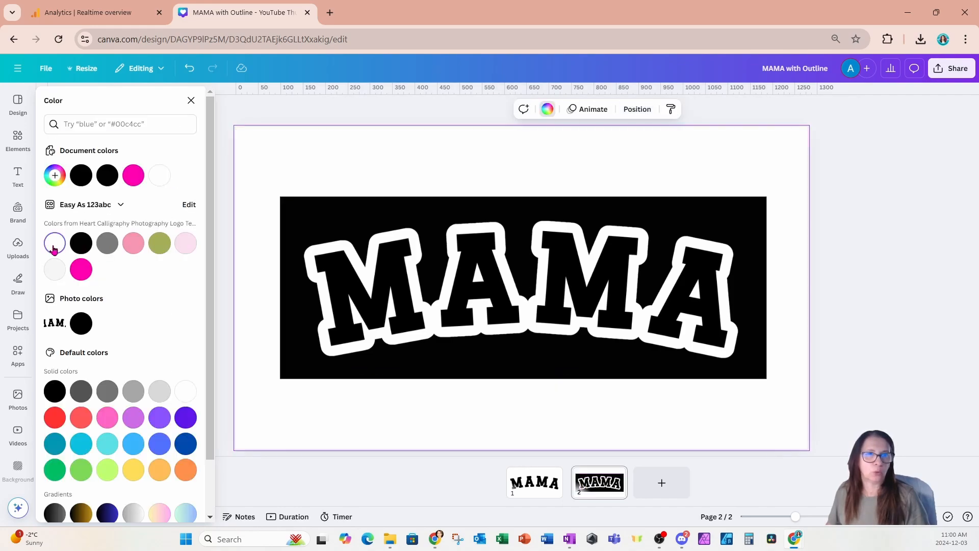
# Download only page 2 as a PNG with the transparent background option turned off.
pyautogui.click(947, 73)
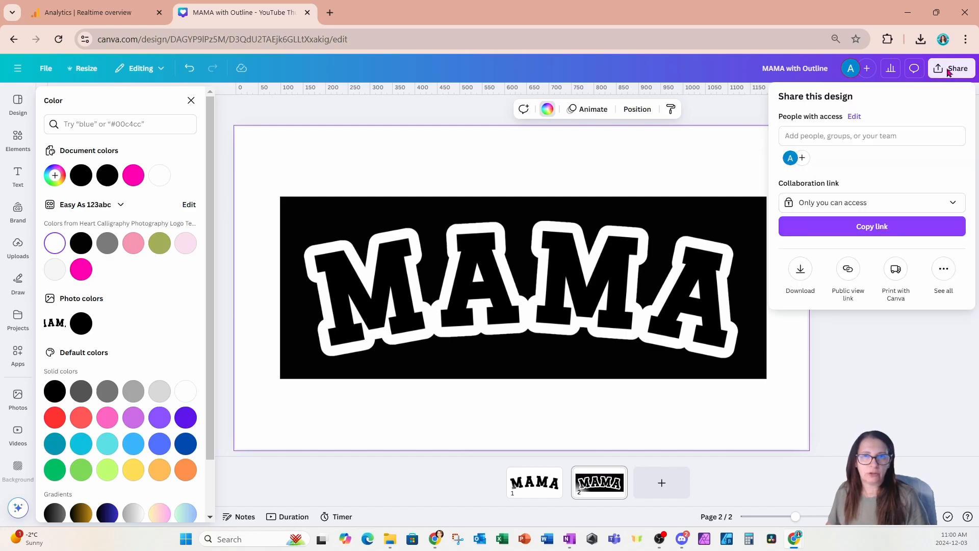
pyautogui.click(801, 270)
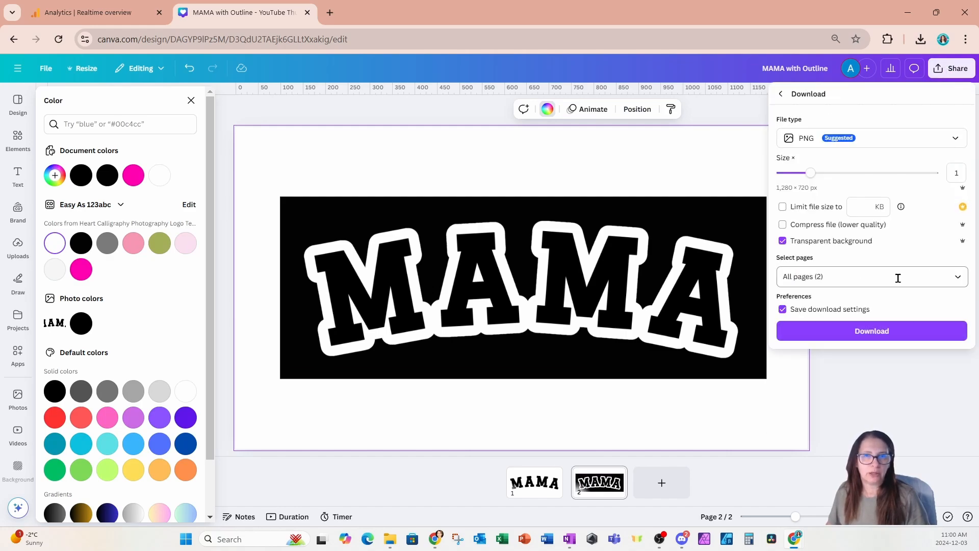
pyautogui.click(957, 278)
pyautogui.click(958, 305)
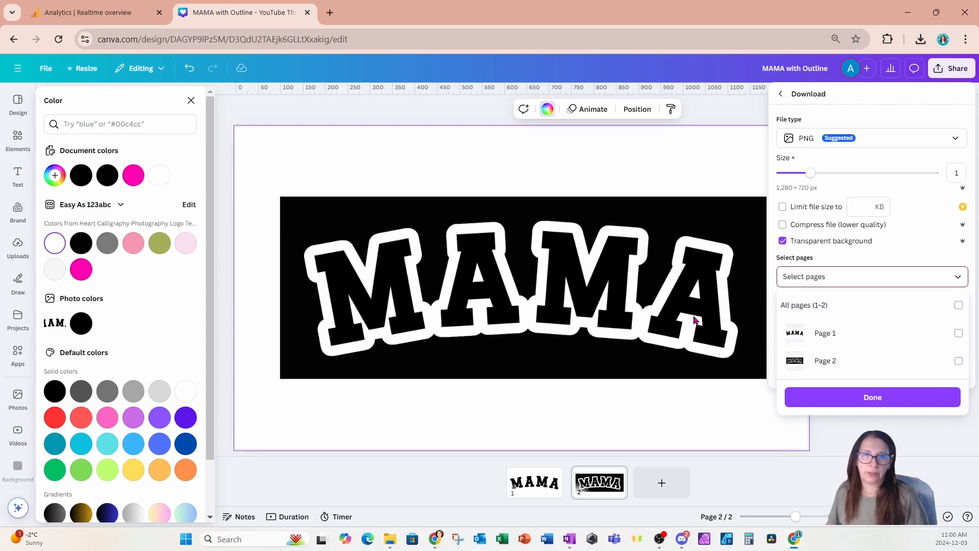
pyautogui.click(957, 362)
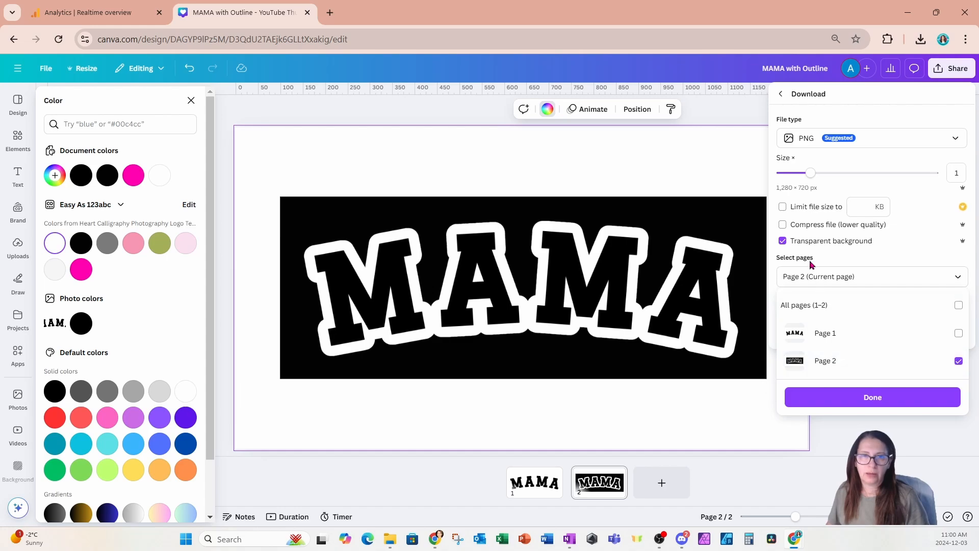
pyautogui.click(779, 248)
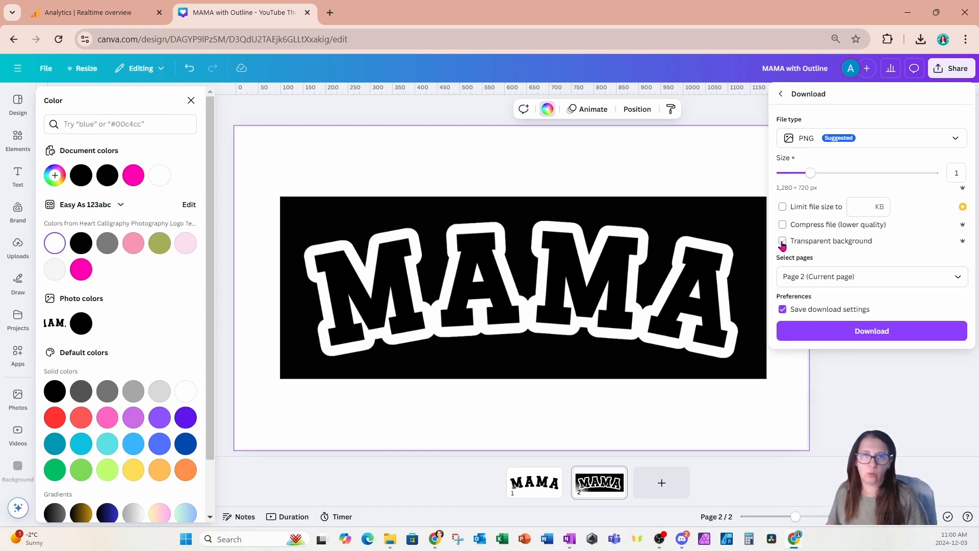
pyautogui.click(847, 334)
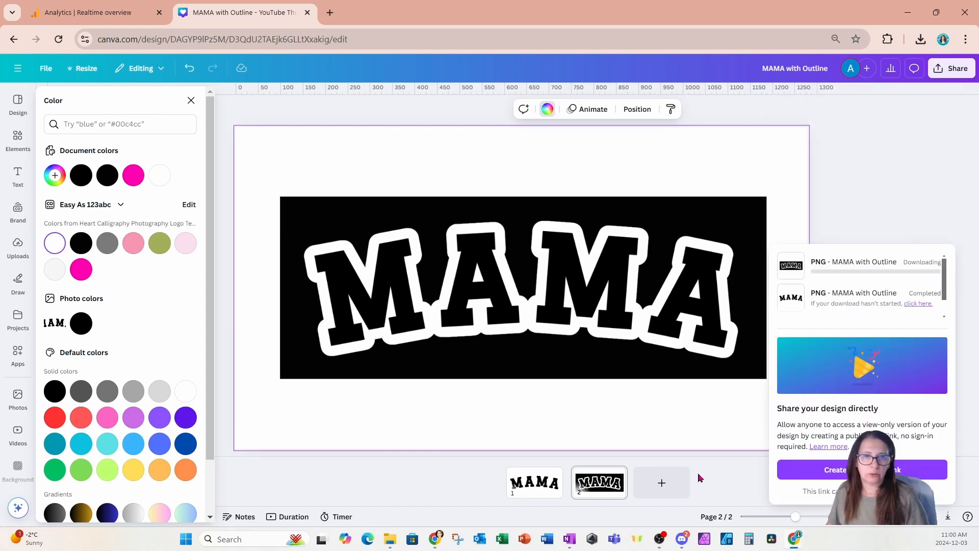
# Place the downloaded "MAMA with Outline (2).png" on a new third page and remove its background.
pyautogui.click(665, 490)
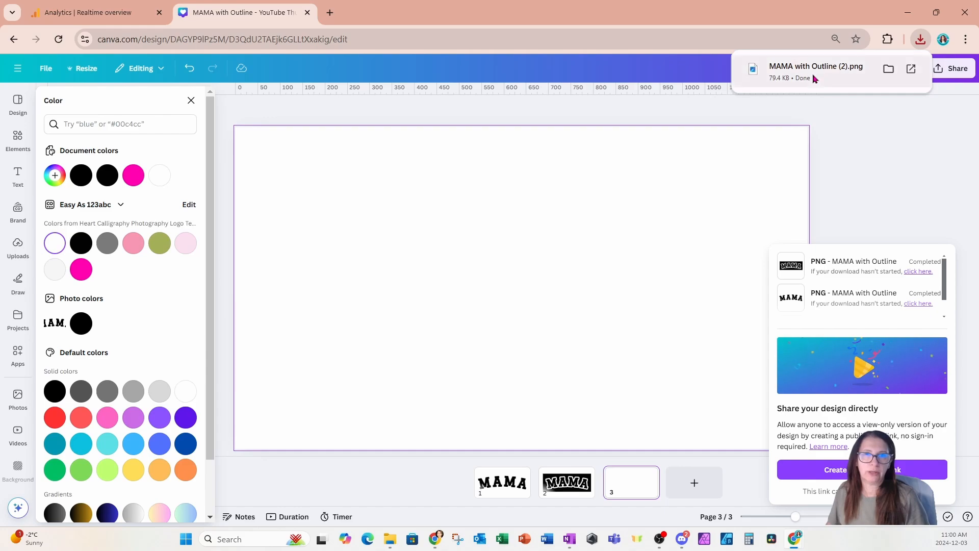
pyautogui.moveTo(811, 74); pyautogui.dragTo(532, 276)
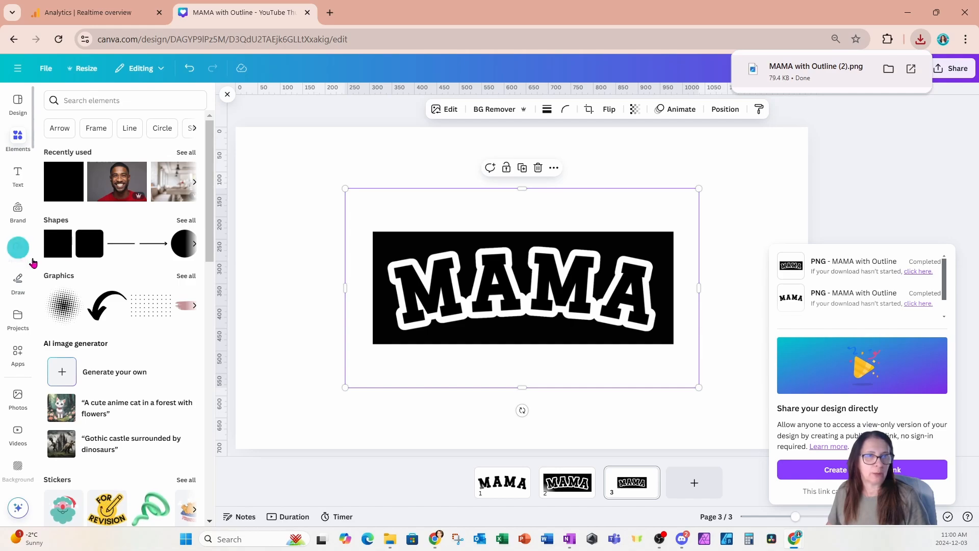
pyautogui.click(490, 110)
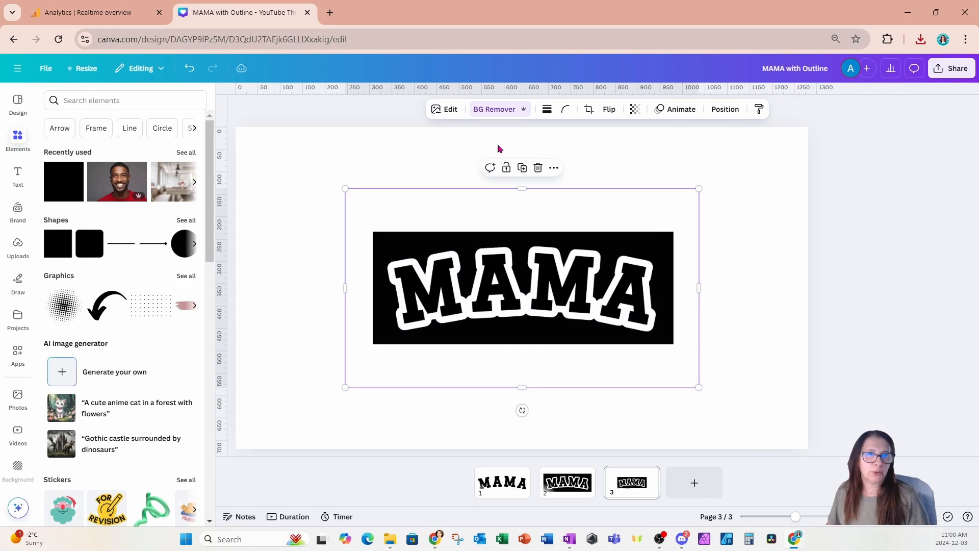
pyautogui.click(500, 113)
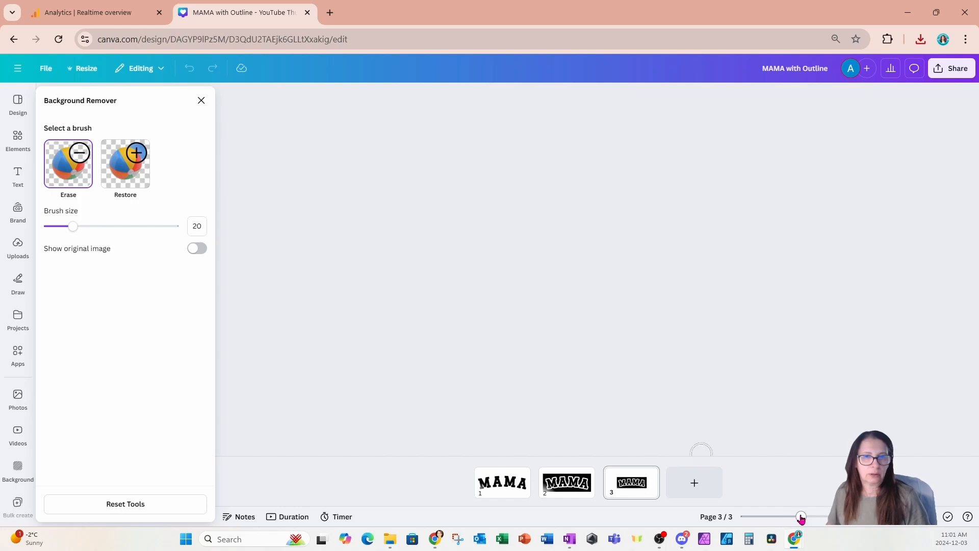
pyautogui.moveTo(801, 516); pyautogui.dragTo(790, 517)
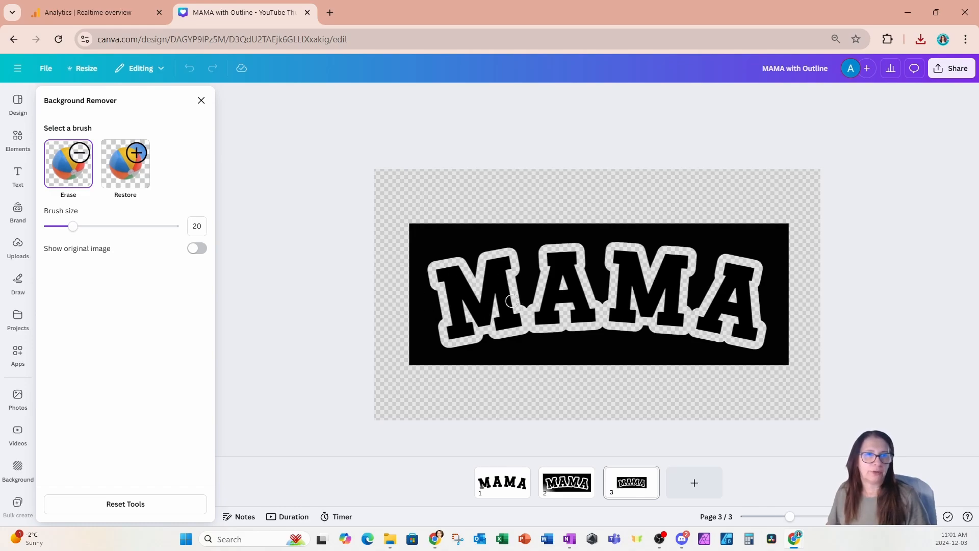
pyautogui.click(201, 101)
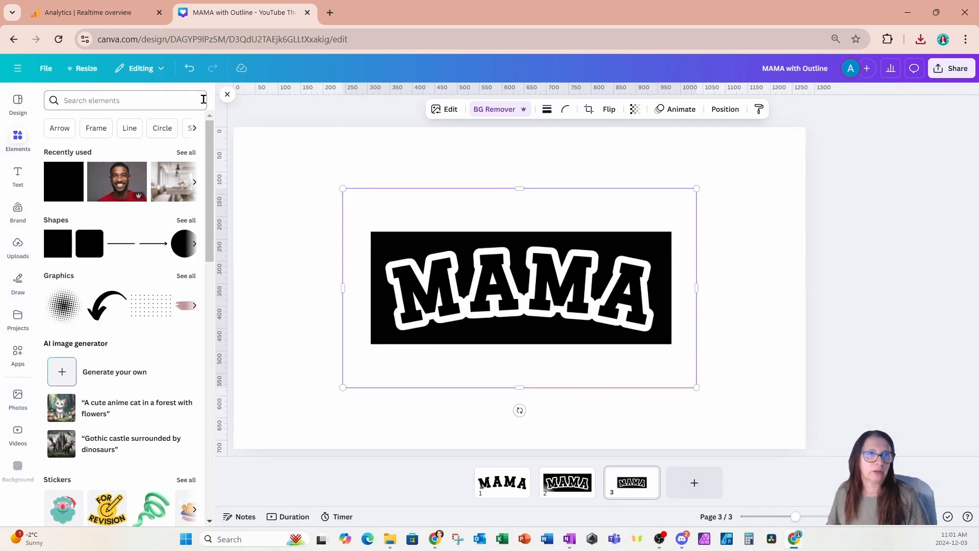
# Search the elements for "LEOPARD" and add the leopard print photo to the third page.
pyautogui.click(15, 140)
pyautogui.click(71, 102)
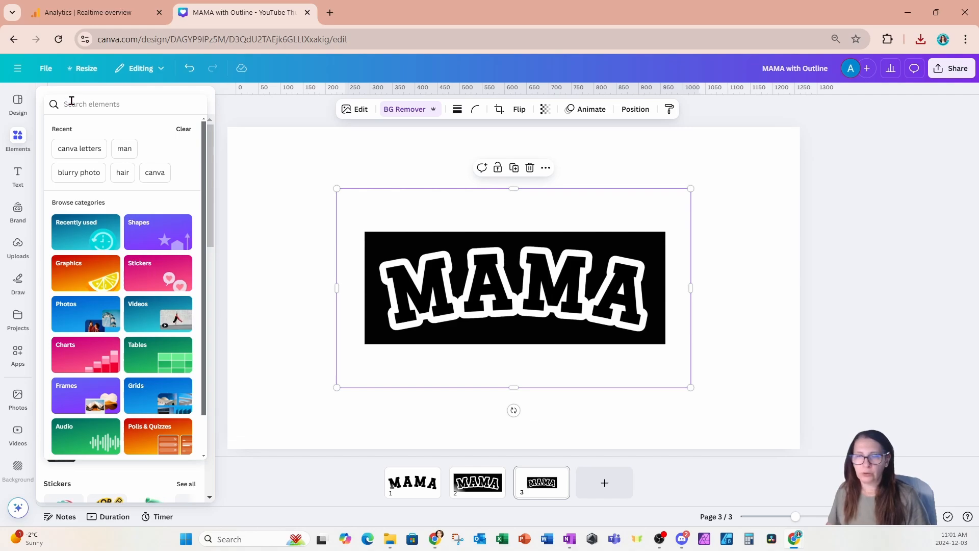
pyautogui.write('L')
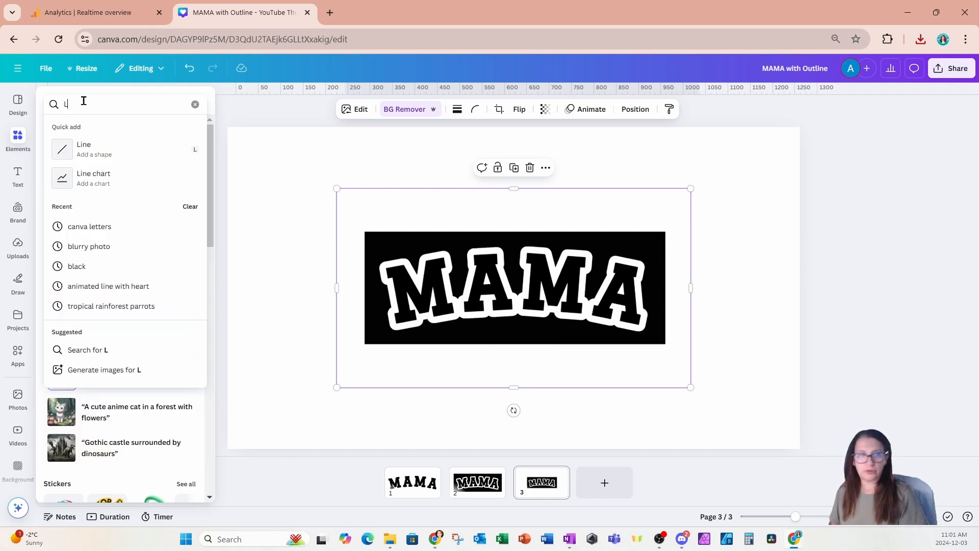
pyautogui.write('EOPAR')
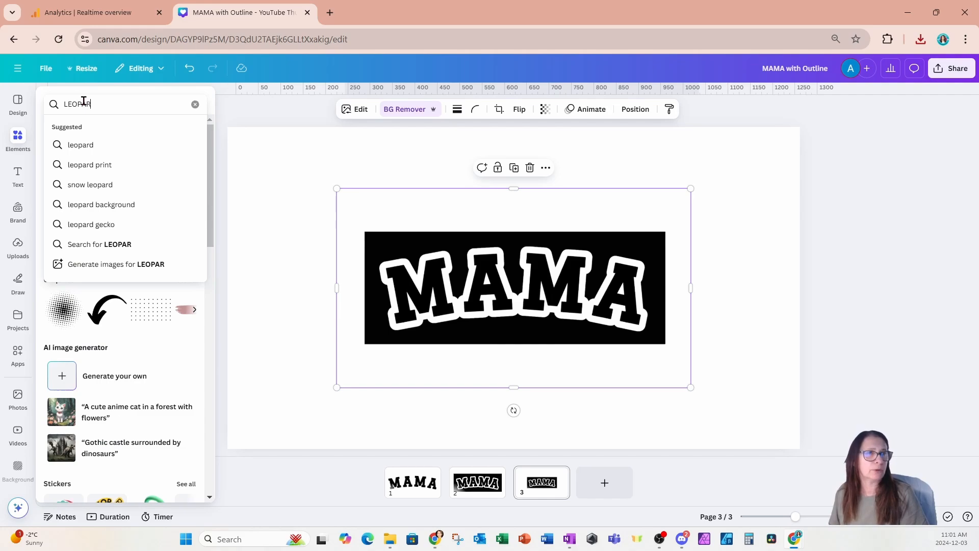
pyautogui.write('D')
pyautogui.press('Return')
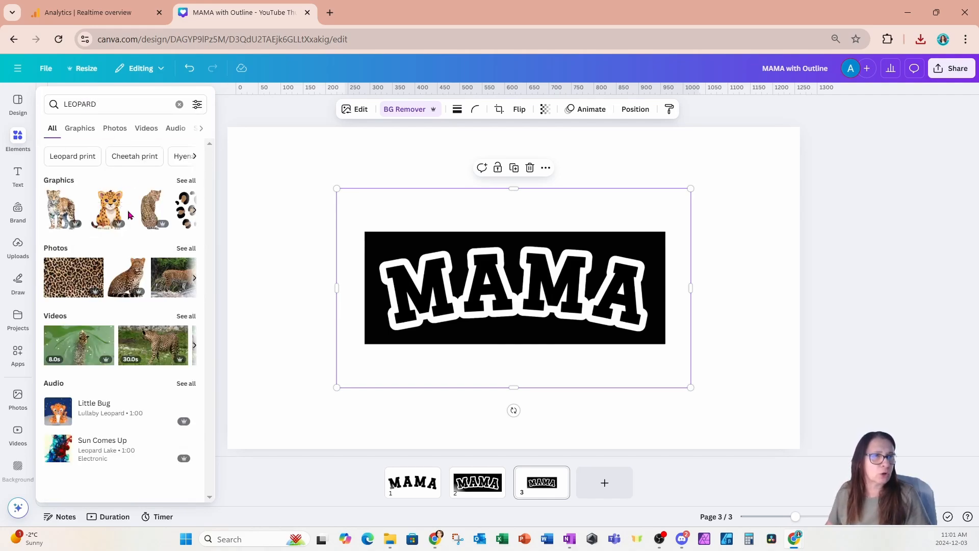
pyautogui.click(60, 280)
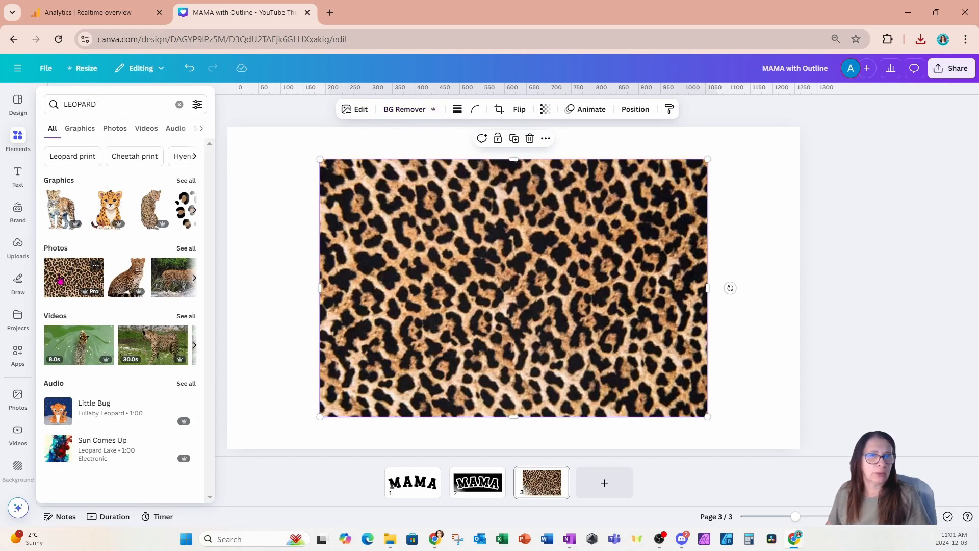
# Shrink and crop the leopard print photo so it covers the left part of the lettering within the black rectangle.
pyautogui.moveTo(711, 159); pyautogui.dragTo(514, 289)
pyautogui.moveTo(458, 369); pyautogui.dragTo(514, 322)
pyautogui.moveTo(474, 369); pyautogui.dragTo(479, 338)
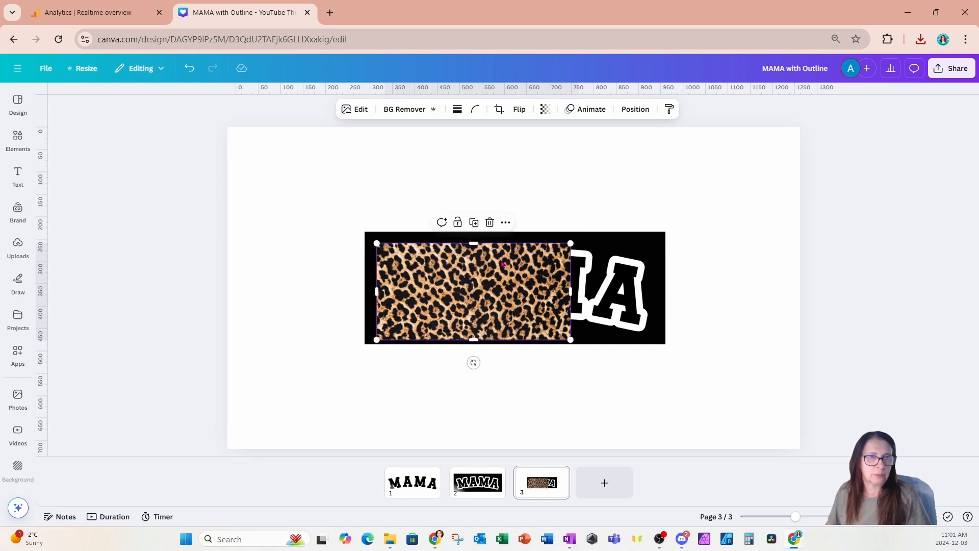
# Duplicate the leopard print over the rest of the lettering and crop the copy to about 205 × 216 px.
pyautogui.click(481, 229)
pyautogui.moveTo(480, 300); pyautogui.dragTo(550, 315)
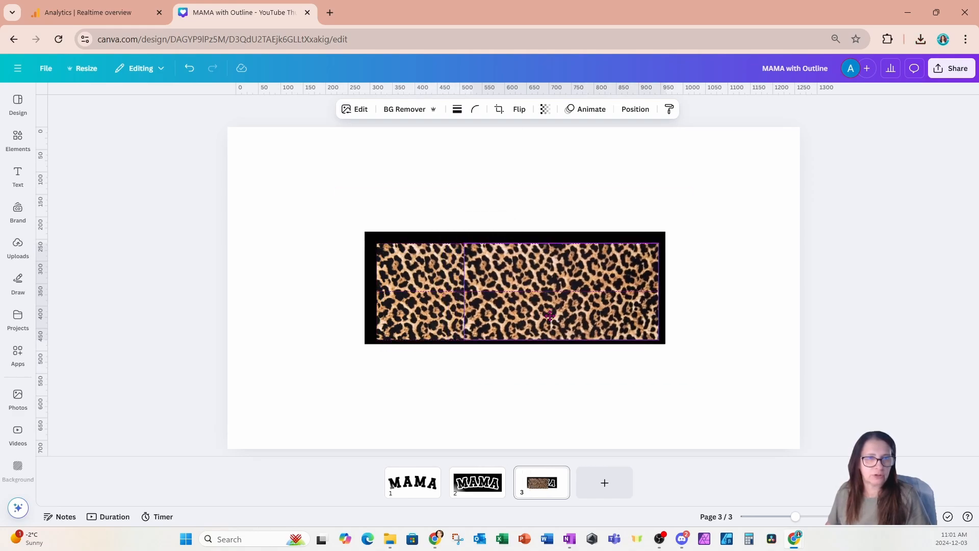
pyautogui.moveTo(465, 291); pyautogui.dragTo(567, 302)
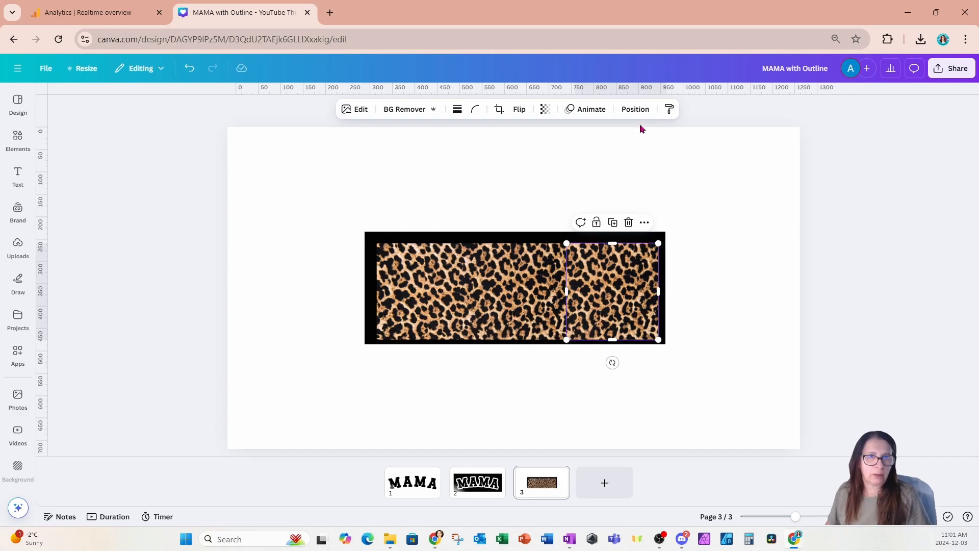
# Move the MAMA image layer above both leopard print layers.
pyautogui.click(636, 109)
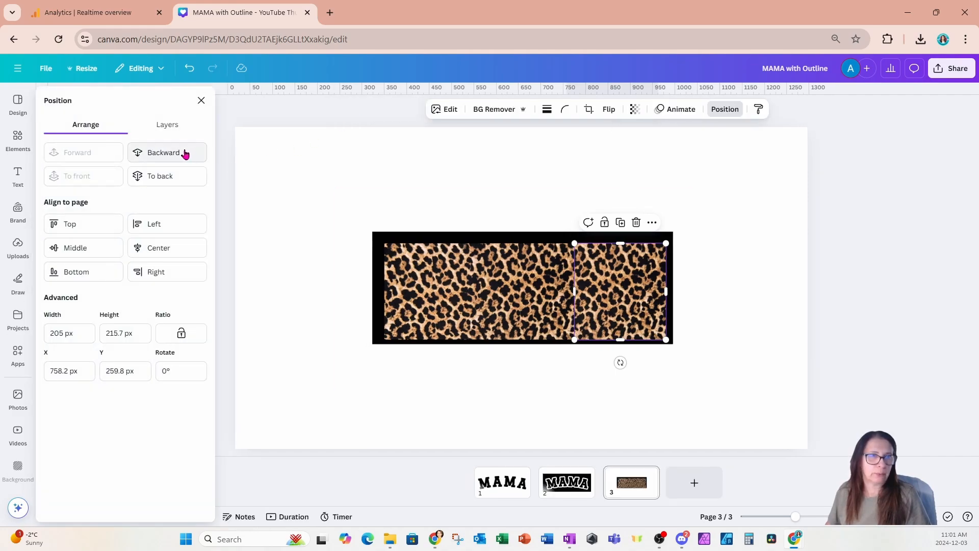
pyautogui.click(167, 124)
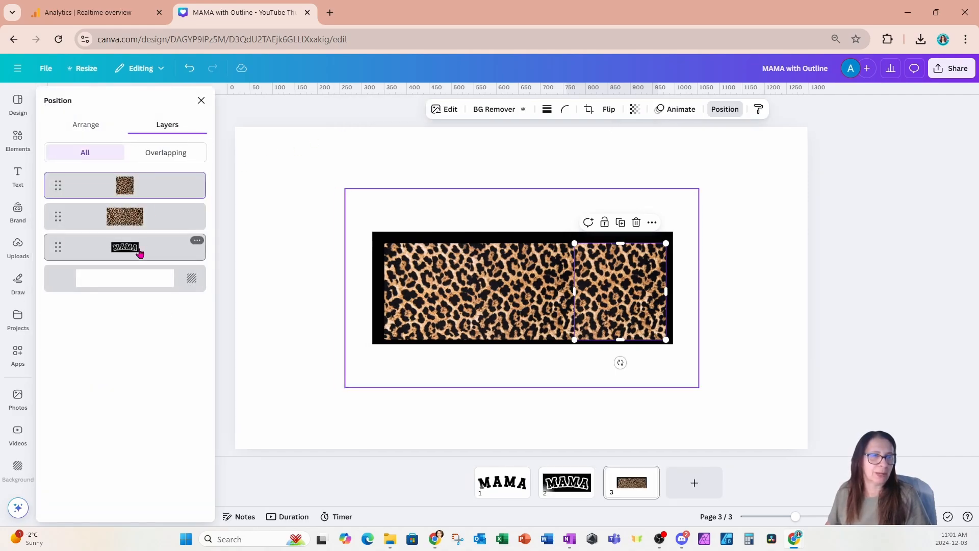
pyautogui.moveTo(140, 250); pyautogui.dragTo(145, 183)
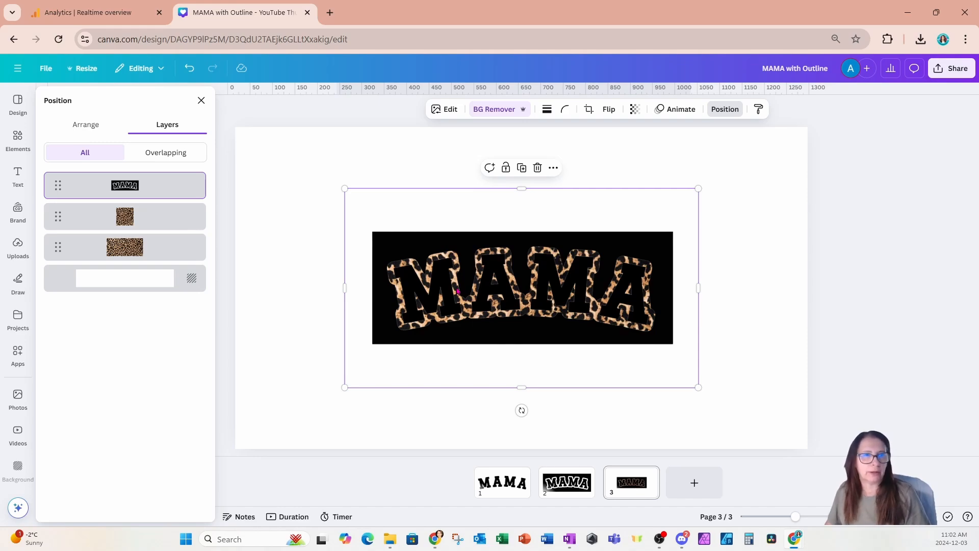
# Apply a custom Duotone effect to the MAMA image and set its highlights color to white.
pyautogui.click(742, 200)
pyautogui.click(676, 235)
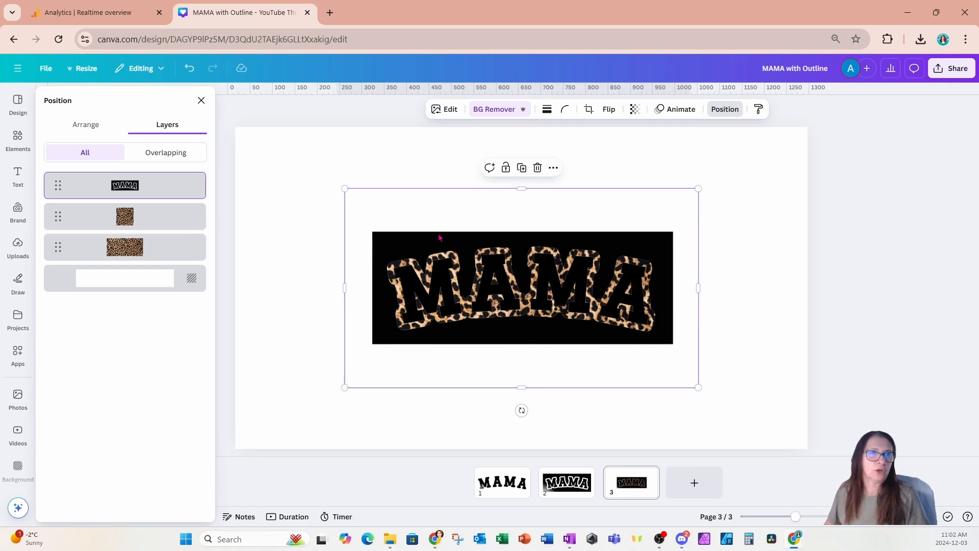
pyautogui.click(450, 109)
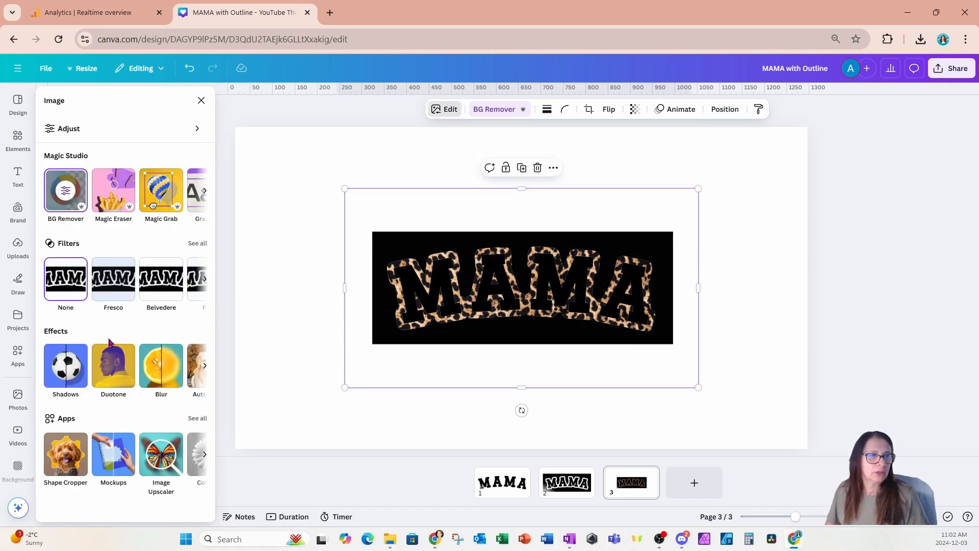
pyautogui.click(110, 371)
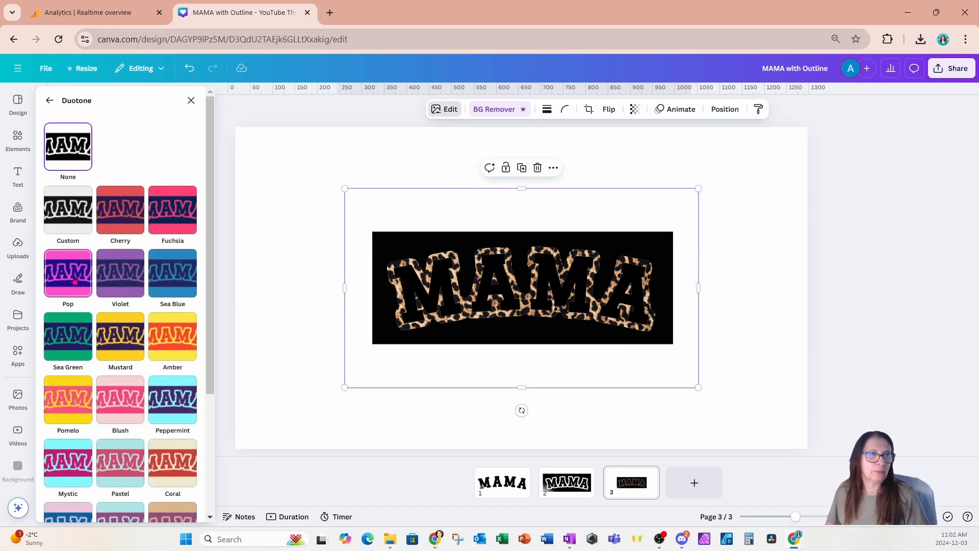
pyautogui.click(65, 227)
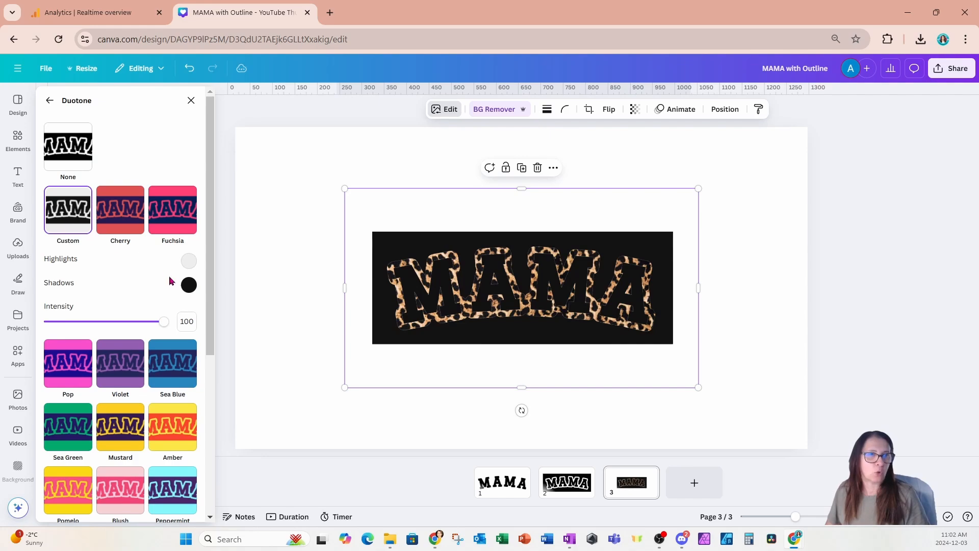
pyautogui.click(187, 285)
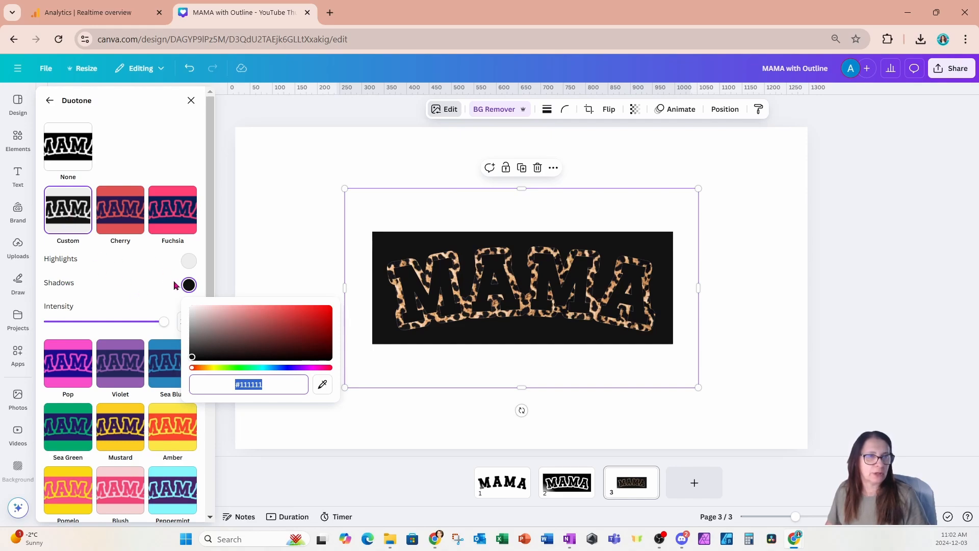
pyautogui.click(188, 261)
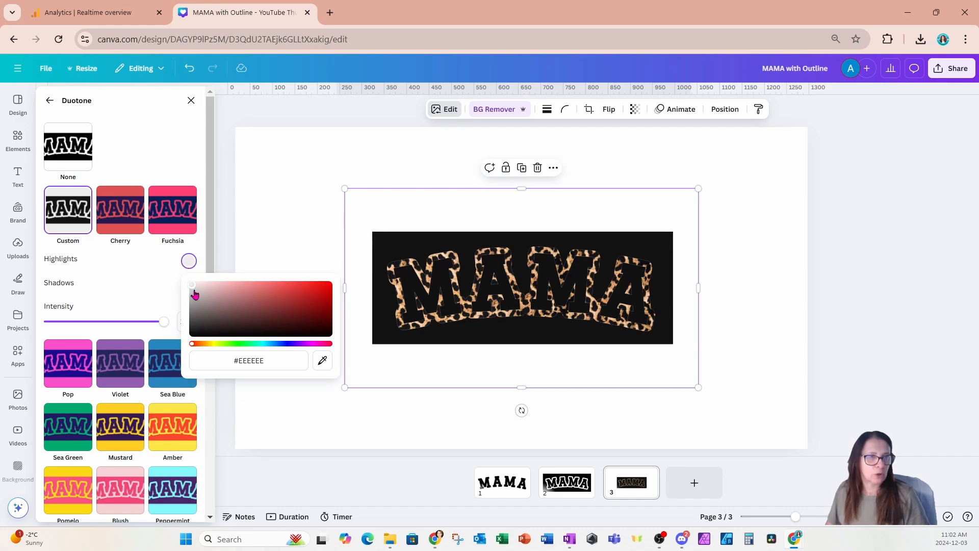
pyautogui.moveTo(193, 290); pyautogui.dragTo(189, 276)
pyautogui.click(161, 265)
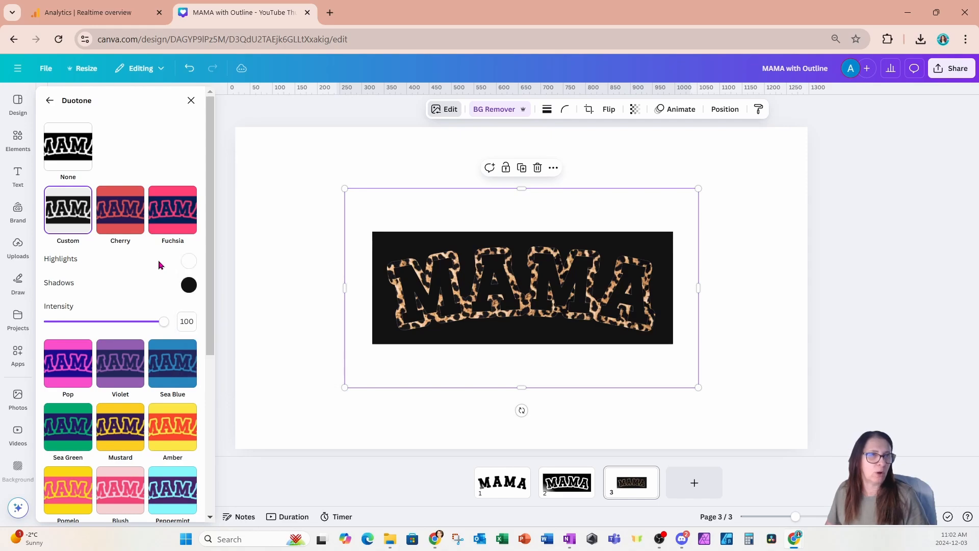
# Set the Duotone shadows color of the MAMA image to white, #FFFFFF.
pyautogui.click(189, 284)
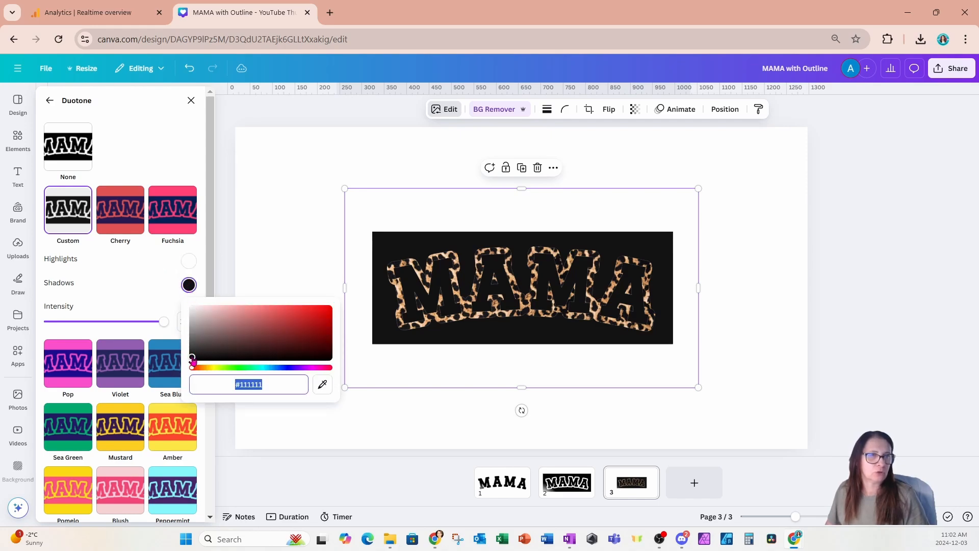
pyautogui.moveTo(192, 361); pyautogui.dragTo(182, 306)
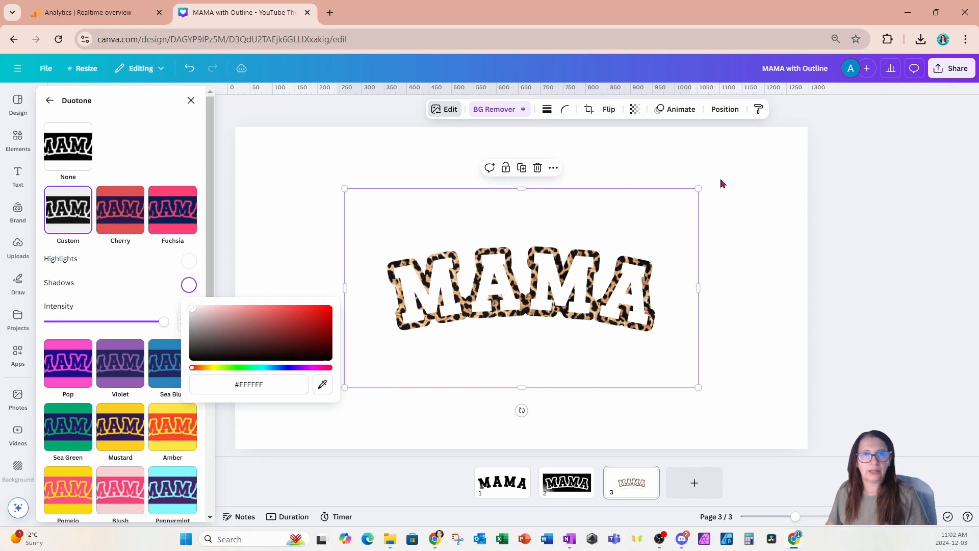
pyautogui.click(749, 182)
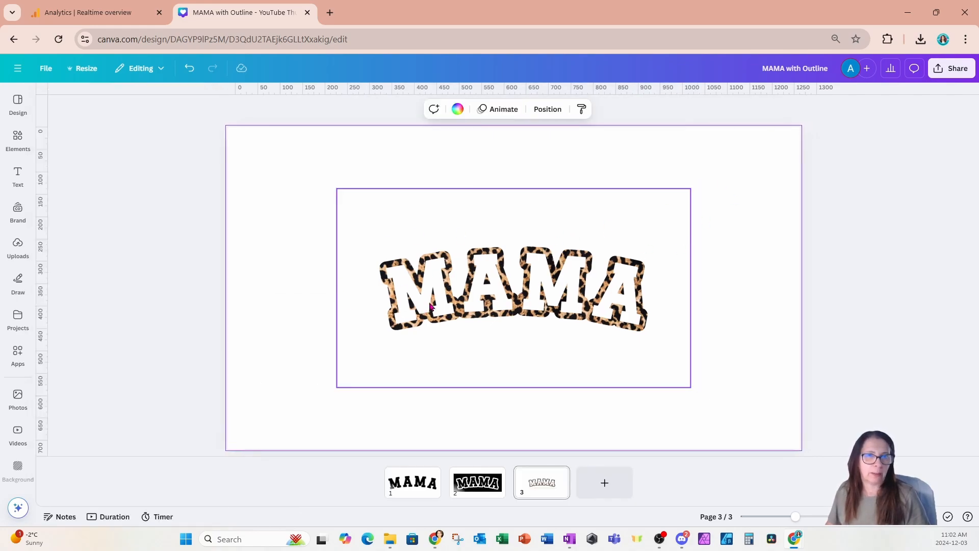
# Copy the black MAMA lettering image from page 2 and paste it onto page 3.
pyautogui.scroll(2, 430, 305)
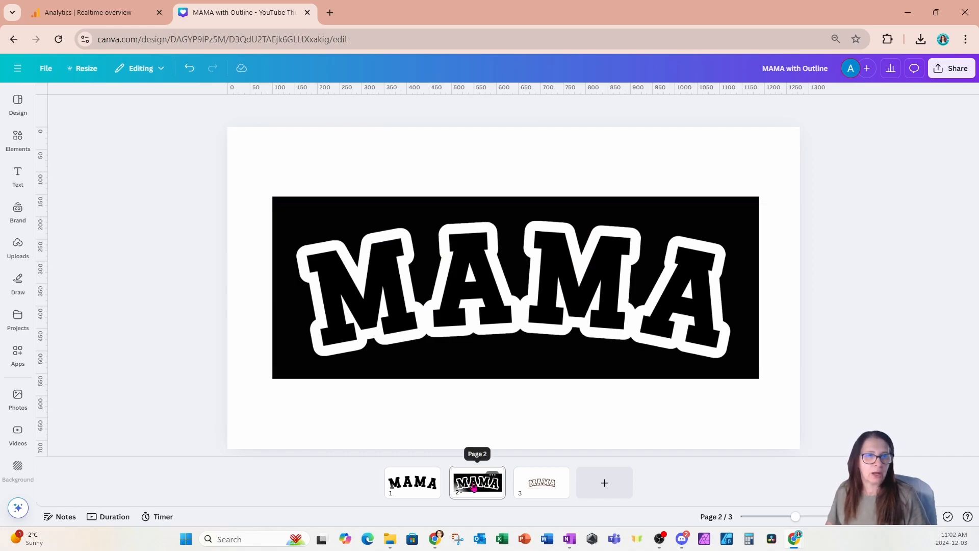
pyautogui.click(483, 331)
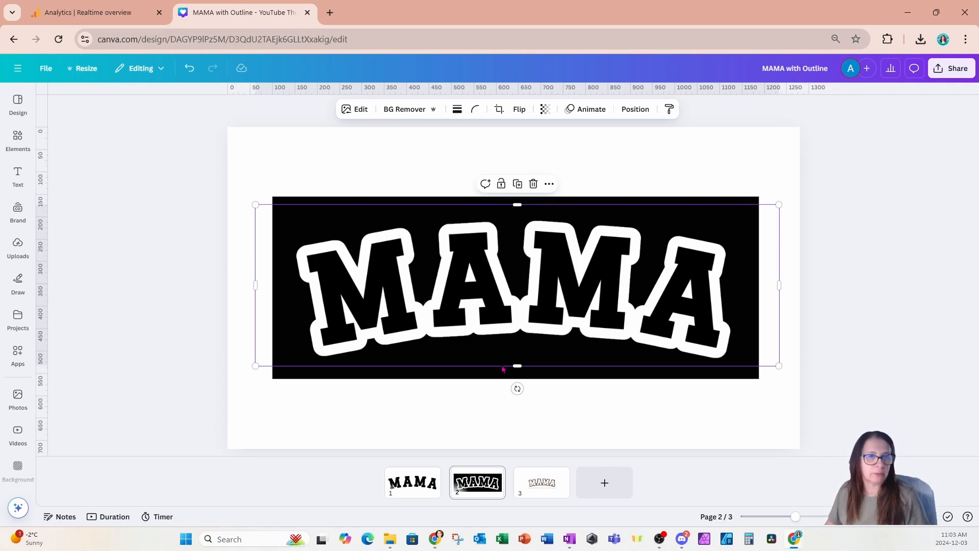
pyautogui.click(524, 493)
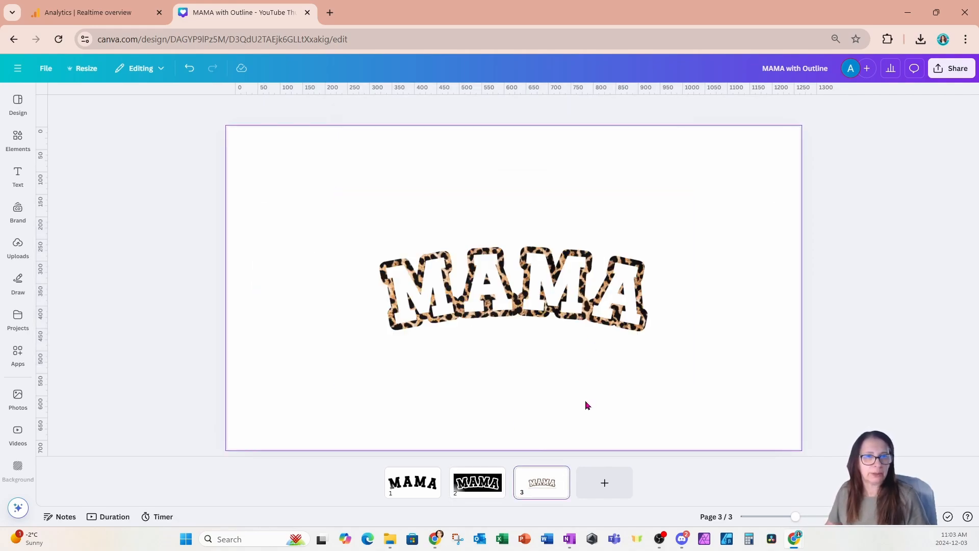
pyautogui.hotkey('ctrl', 'v')
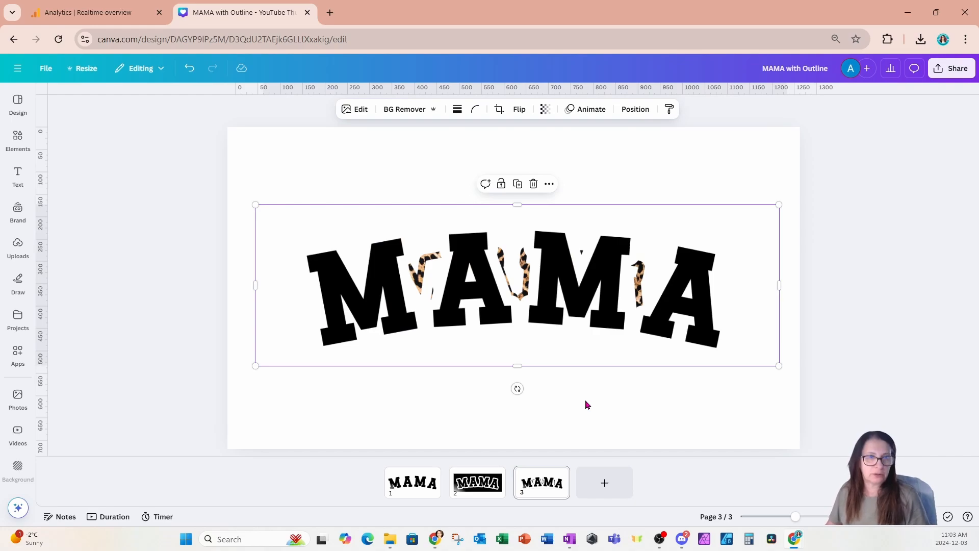
# Remove the Outline shadow effect from the pasted black MAMA image by setting Shadows to None.
pyautogui.click(353, 110)
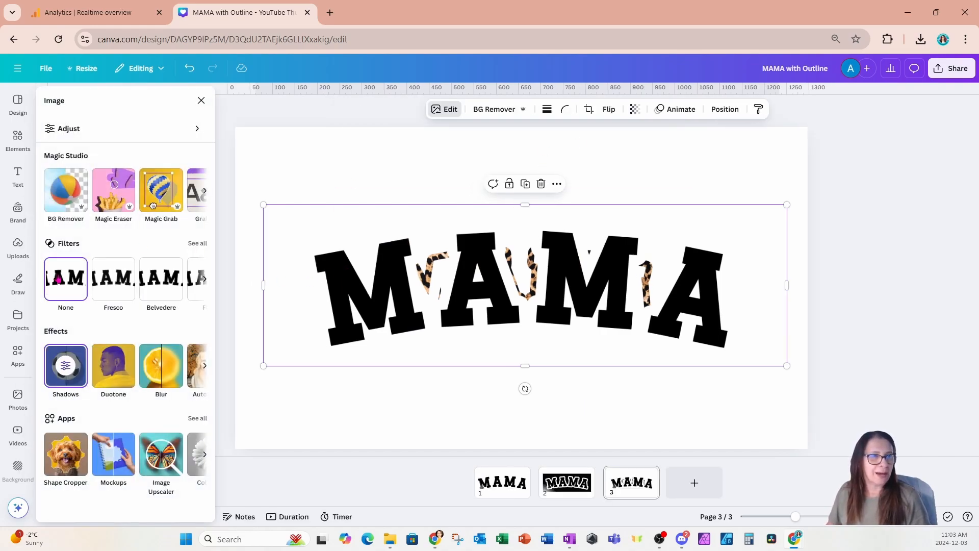
pyautogui.click(70, 371)
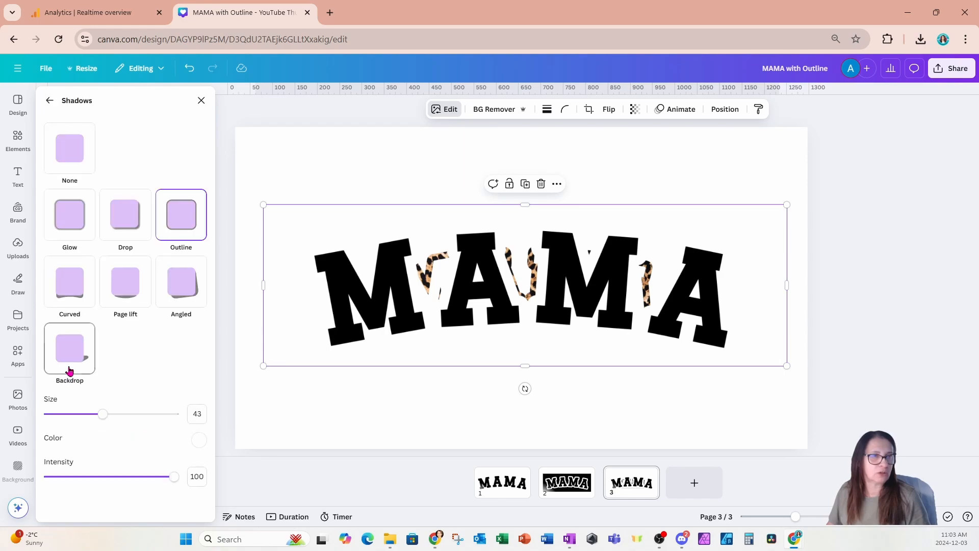
pyautogui.click(76, 149)
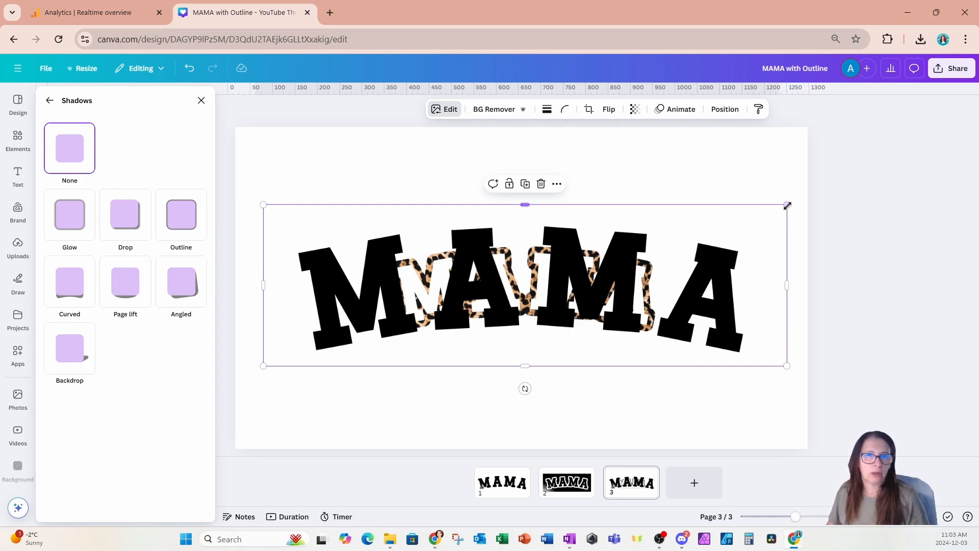
# Shrink the black MAMA lettering and position it inside the leopard print outline.
pyautogui.moveTo(790, 204); pyautogui.dragTo(566, 253)
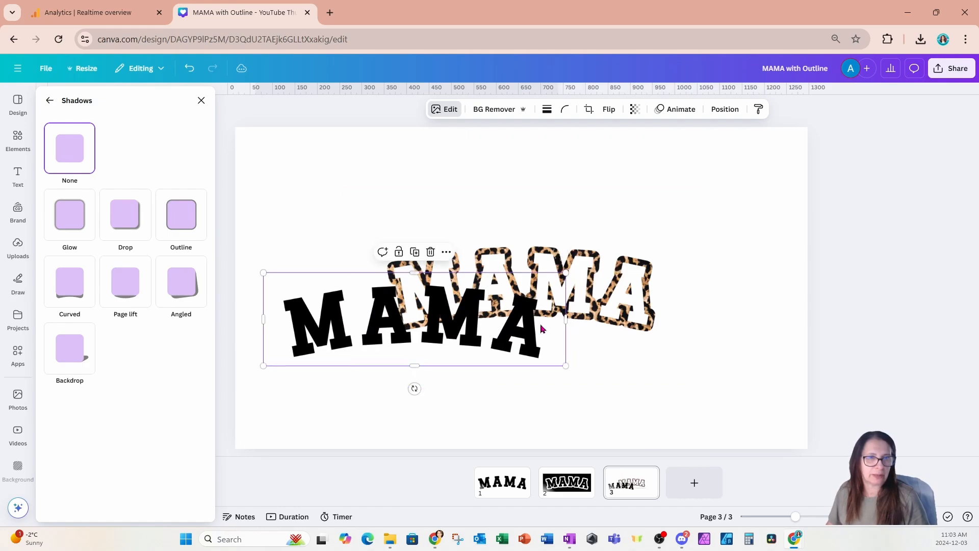
pyautogui.moveTo(467, 354); pyautogui.dragTo(578, 319)
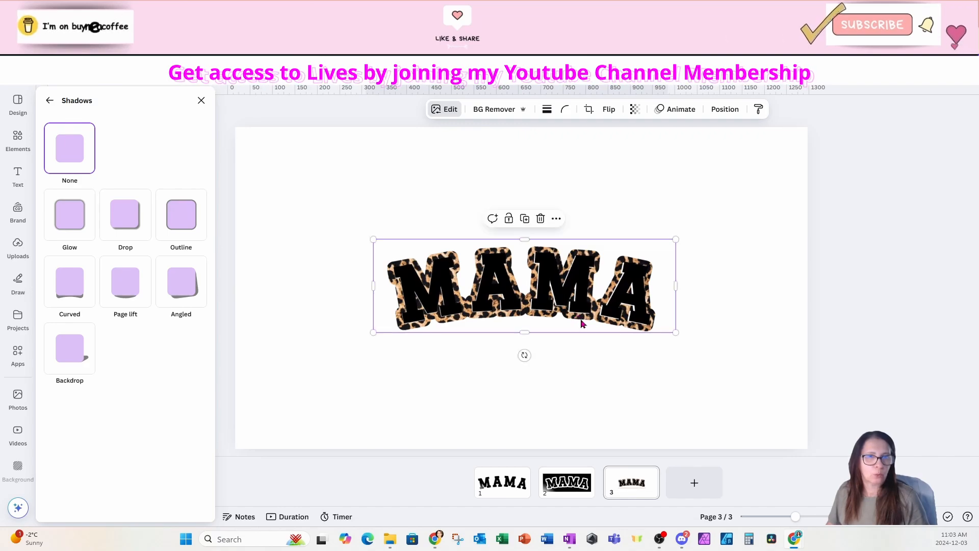
pyautogui.moveTo(676, 239); pyautogui.dragTo(676, 239)
pyautogui.click(465, 394)
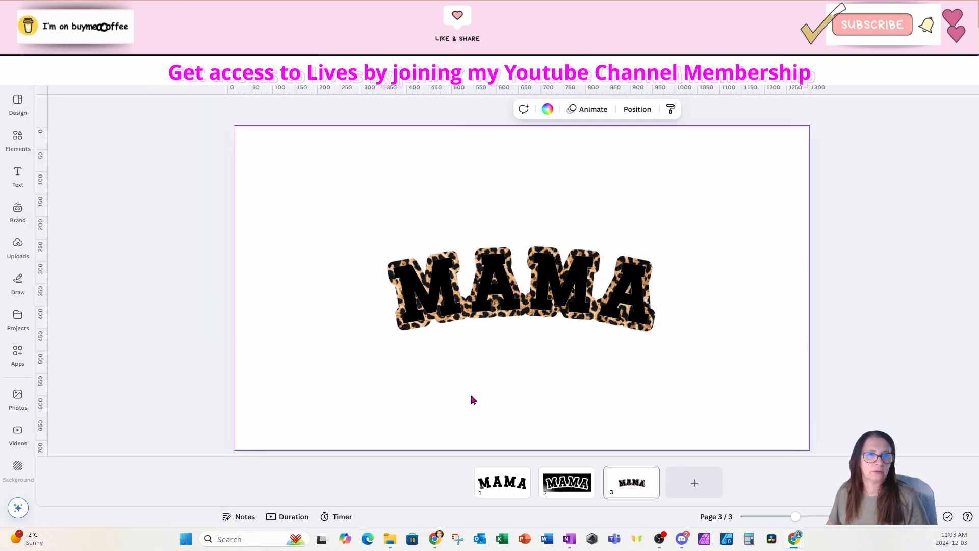
# Select all the MAMA and leopard print layers and enlarge them together to fill most of page 3.
pyautogui.moveTo(305, 178); pyautogui.dragTo(777, 437)
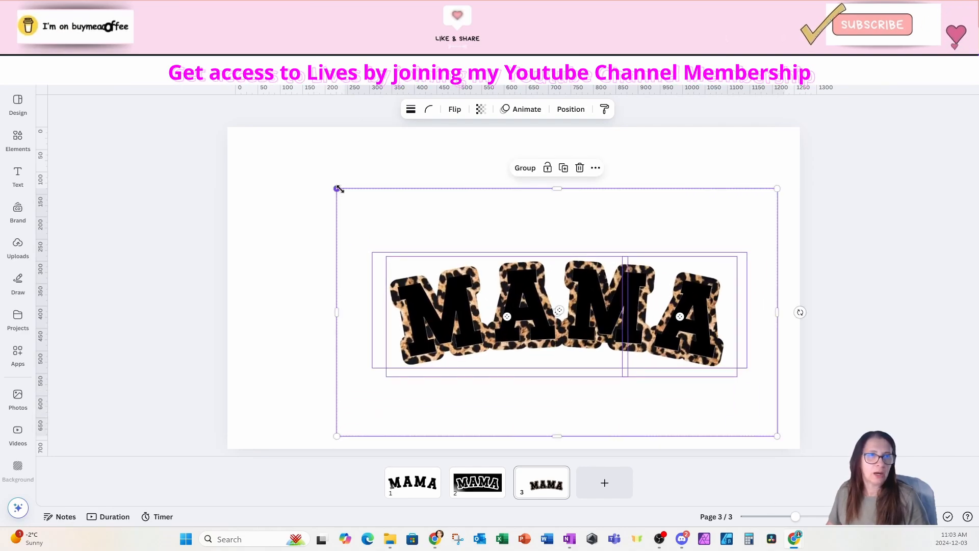
pyautogui.moveTo(337, 188); pyautogui.dragTo(259, 149)
pyautogui.click(725, 137)
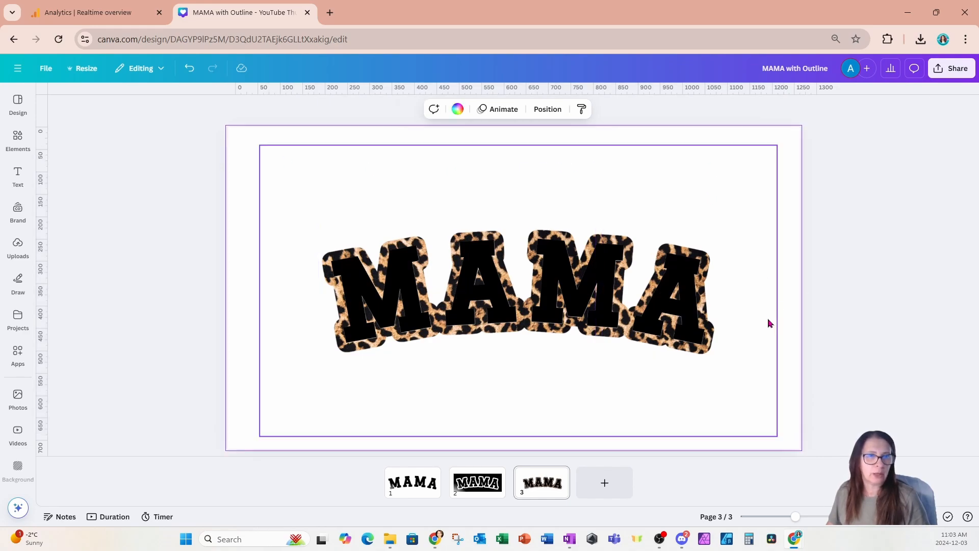
# Preview page 3 on a hot pink background and restore the white background.
pyautogui.click(692, 327)
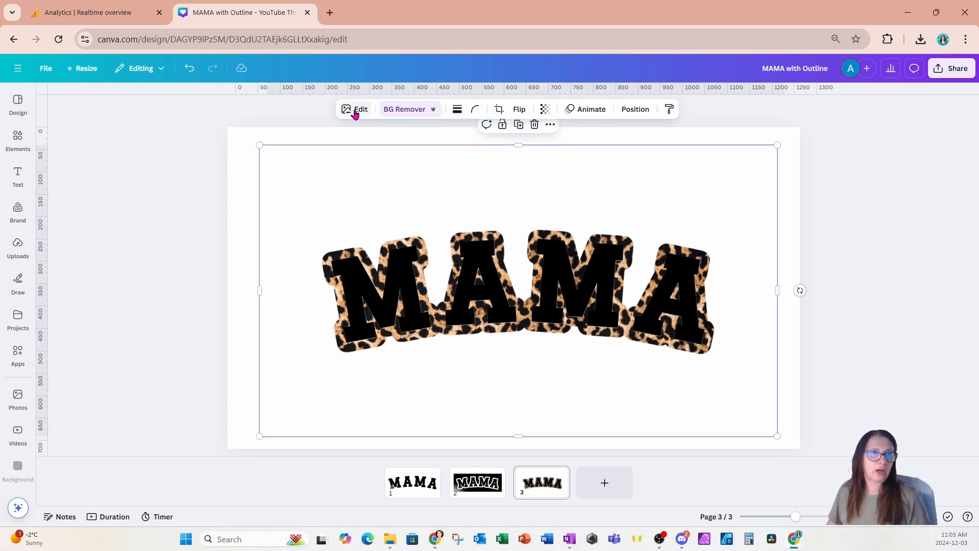
pyautogui.click(243, 166)
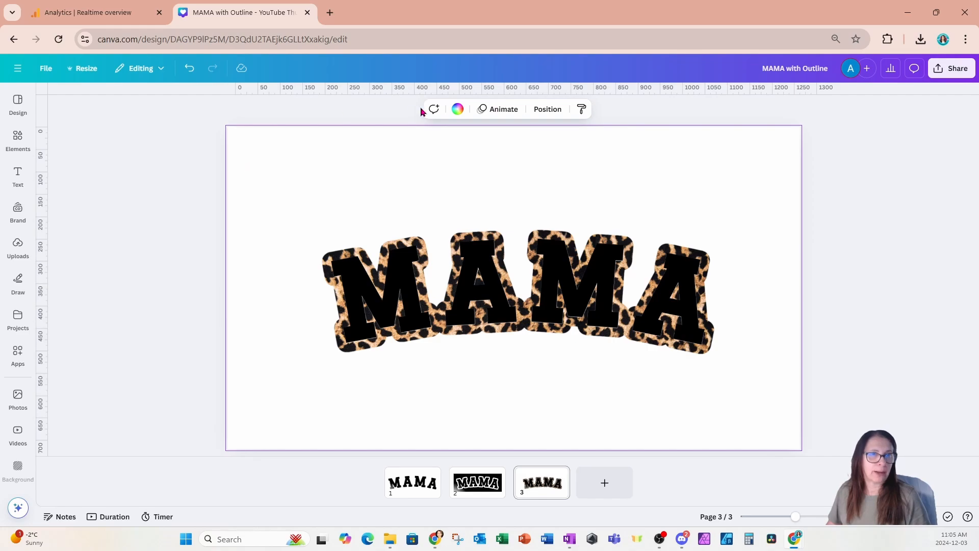
pyautogui.click(458, 109)
pyautogui.click(81, 269)
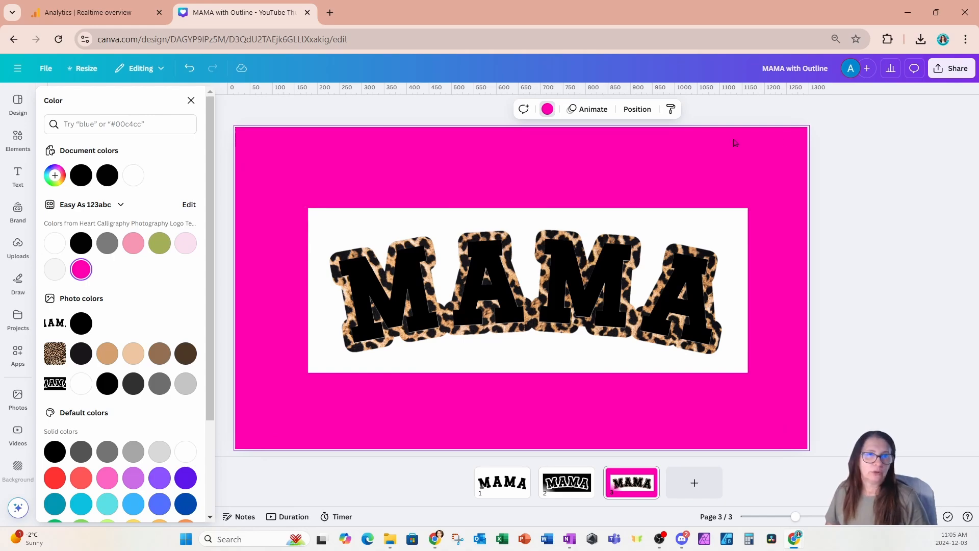
pyautogui.click(547, 109)
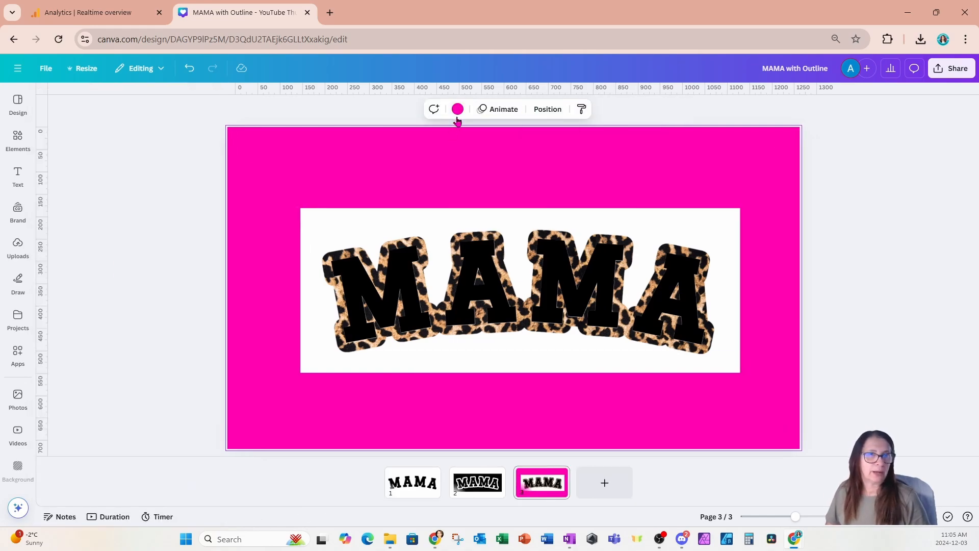
pyautogui.click(458, 113)
pyautogui.click(56, 245)
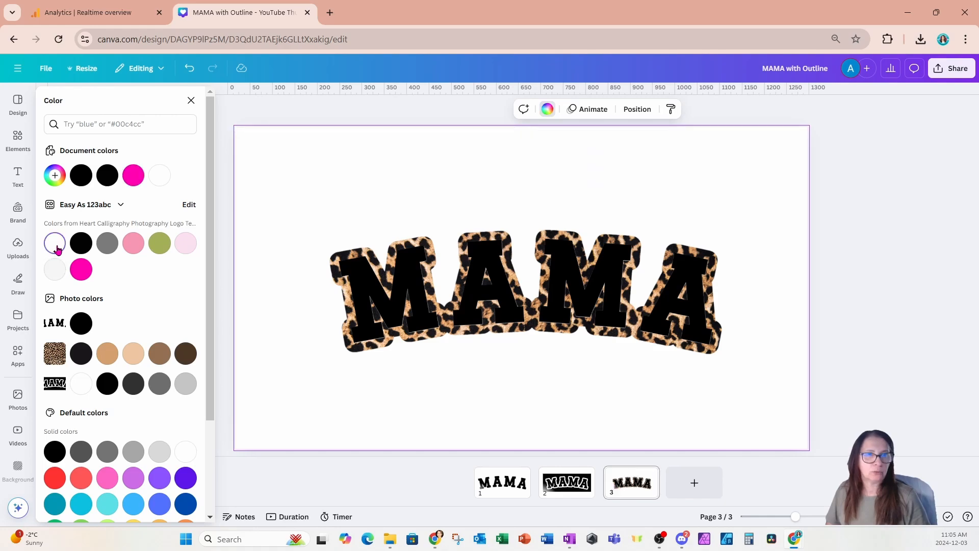
# Download only page 3 as a PNG.
pyautogui.click(944, 72)
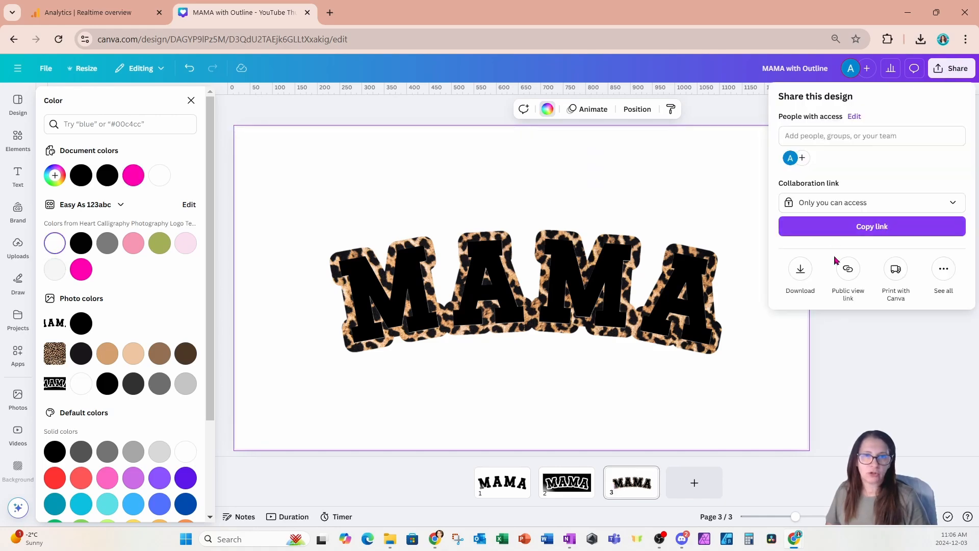
pyautogui.click(800, 270)
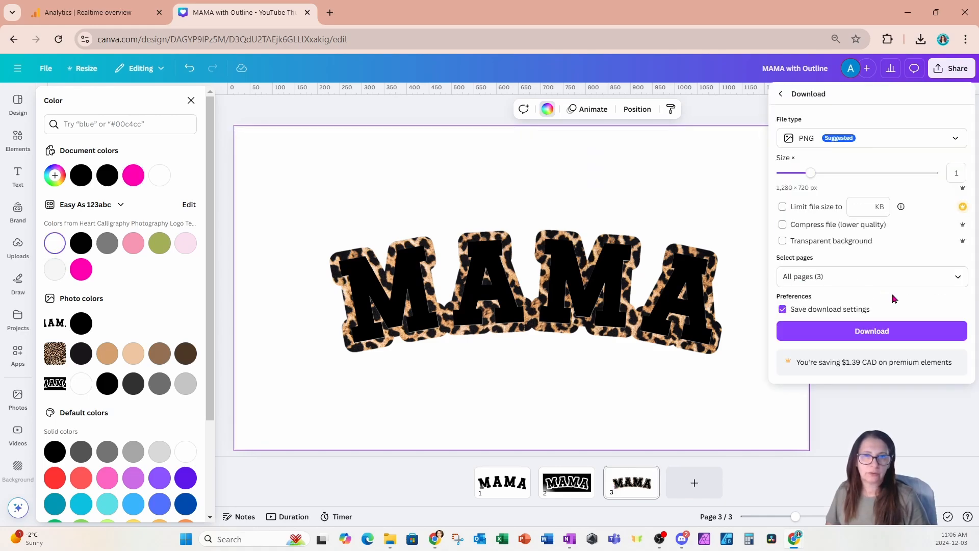
pyautogui.click(954, 281)
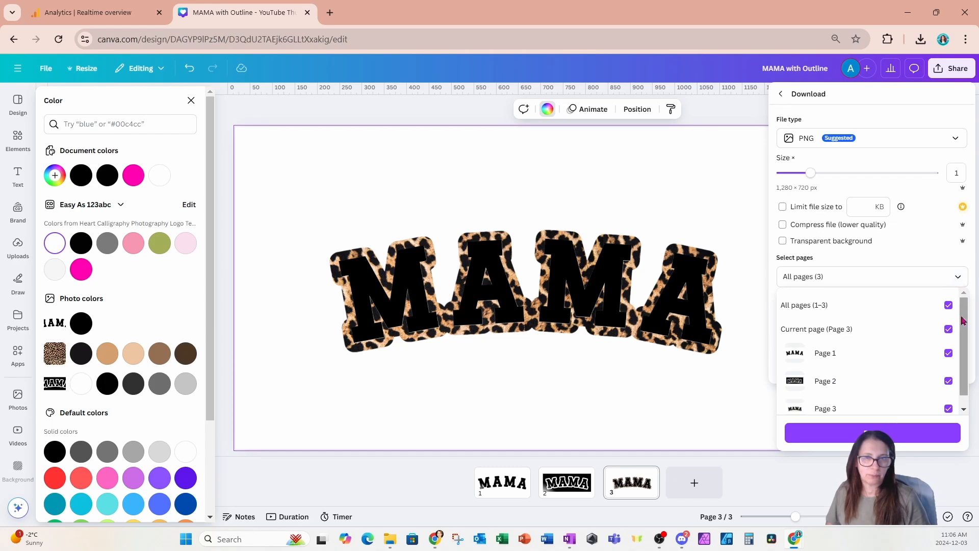
pyautogui.click(949, 306)
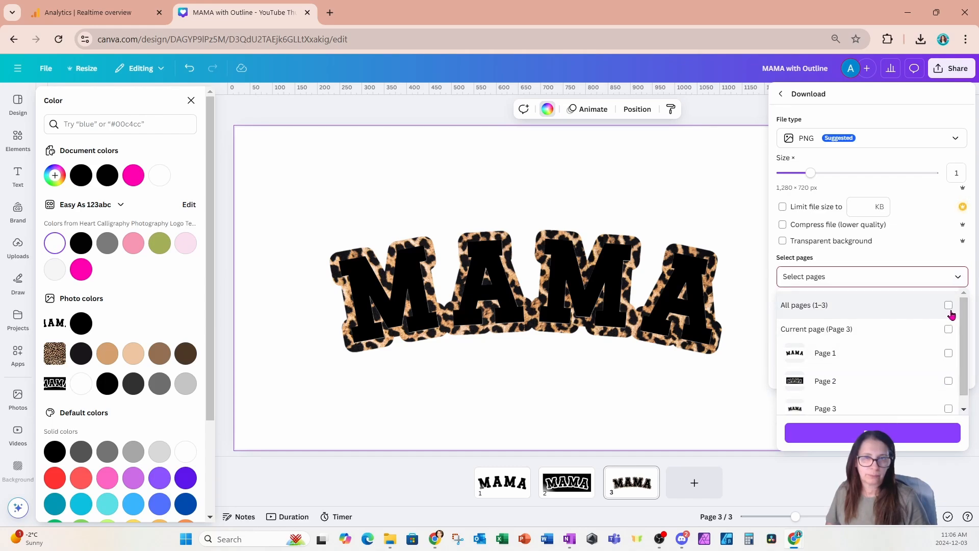
pyautogui.scroll(-1, 955, 388)
pyautogui.click(949, 397)
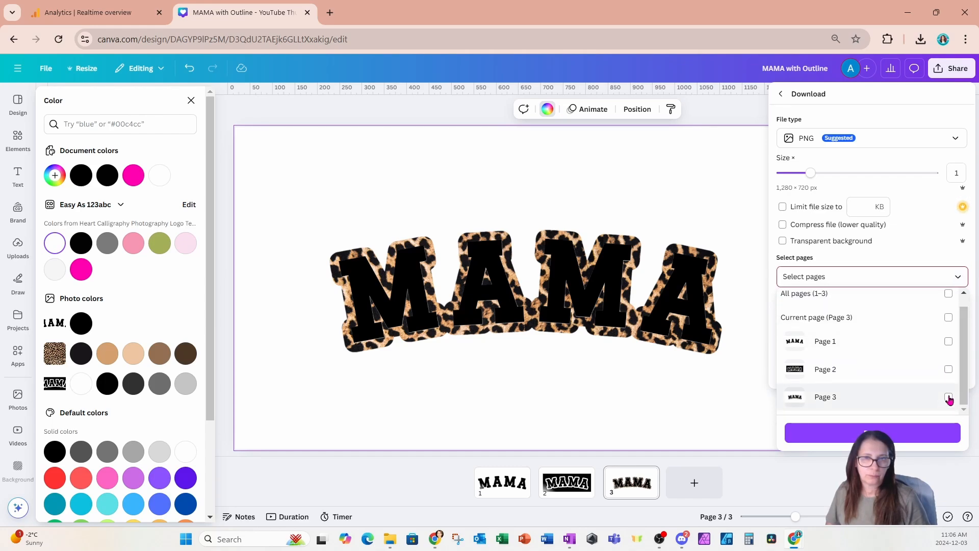
pyautogui.click(911, 442)
pyautogui.click(833, 338)
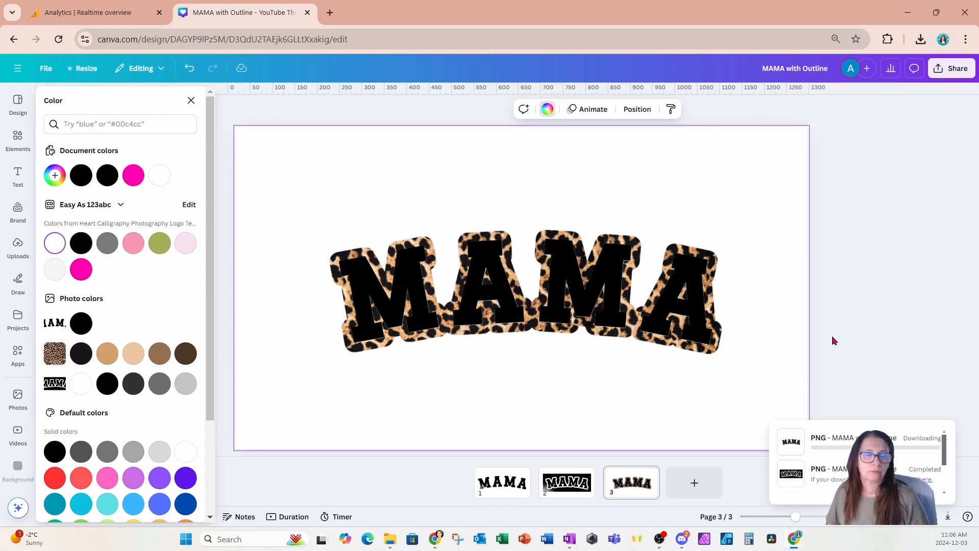
# Add a blank page 4 and place the downloaded file MAMA with Outline (3).png on it.
pyautogui.click(693, 483)
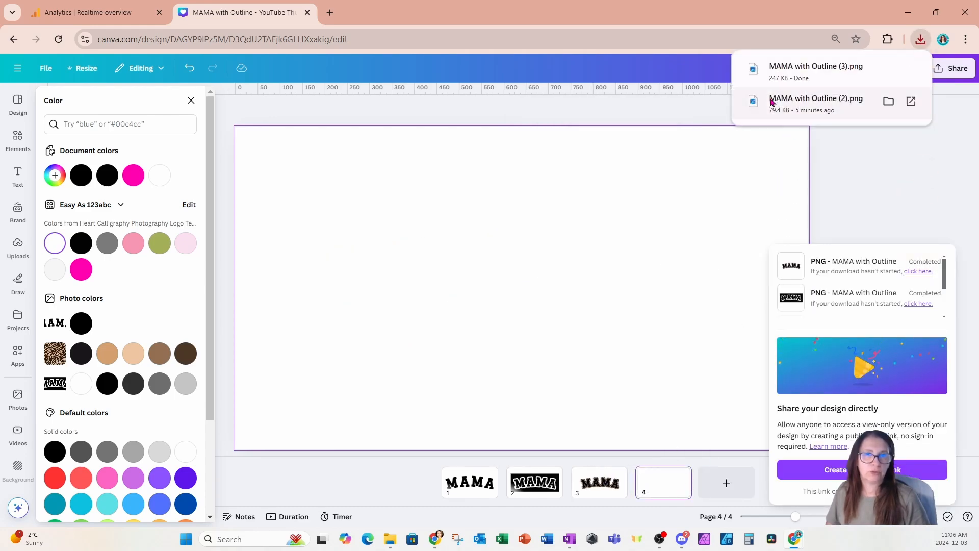
pyautogui.moveTo(789, 71); pyautogui.dragTo(512, 278)
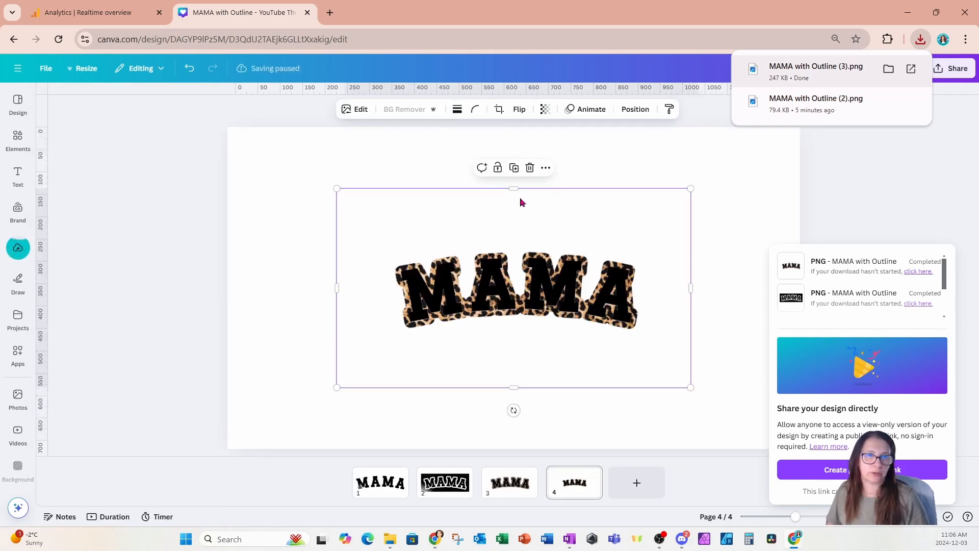
# Crop the empty space above and below the lettering in the placed image and enlarge the image.
pyautogui.moveTo(513, 188); pyautogui.dragTo(516, 226)
pyautogui.moveTo(514, 389); pyautogui.dragTo(519, 358)
pyautogui.moveTo(689, 225); pyautogui.dragTo(768, 198)
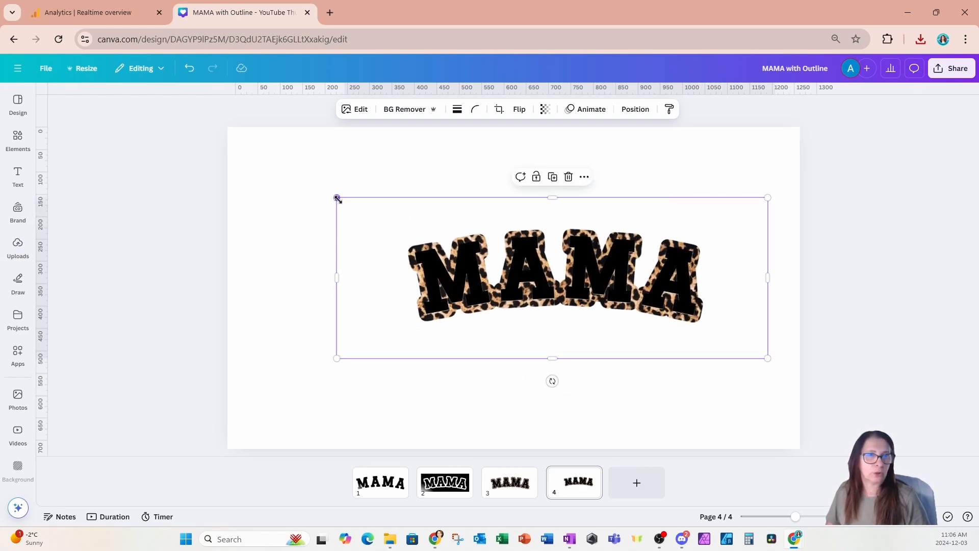
pyautogui.moveTo(337, 198); pyautogui.dragTo(281, 176)
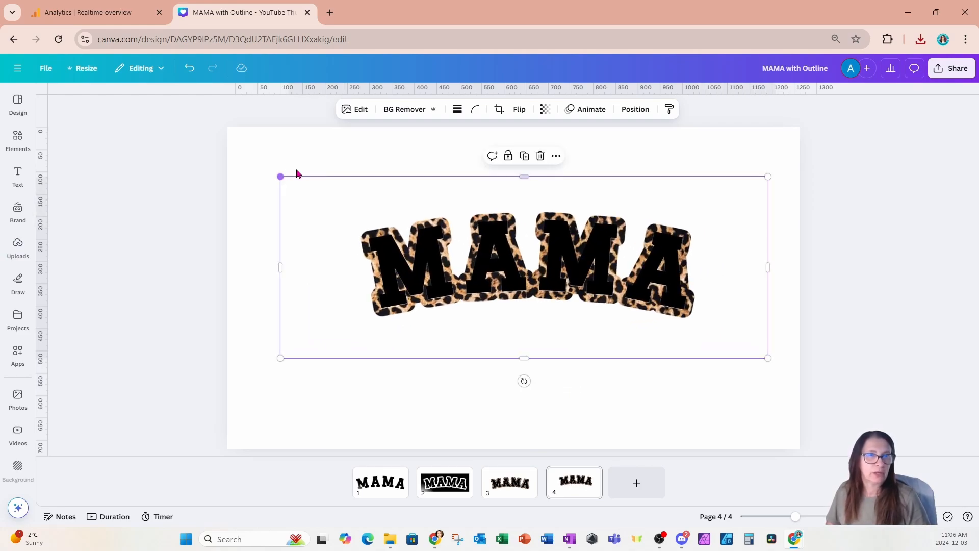
# Remove the MAMA image's background and set the page 4 background to hot pink.
pyautogui.click(399, 110)
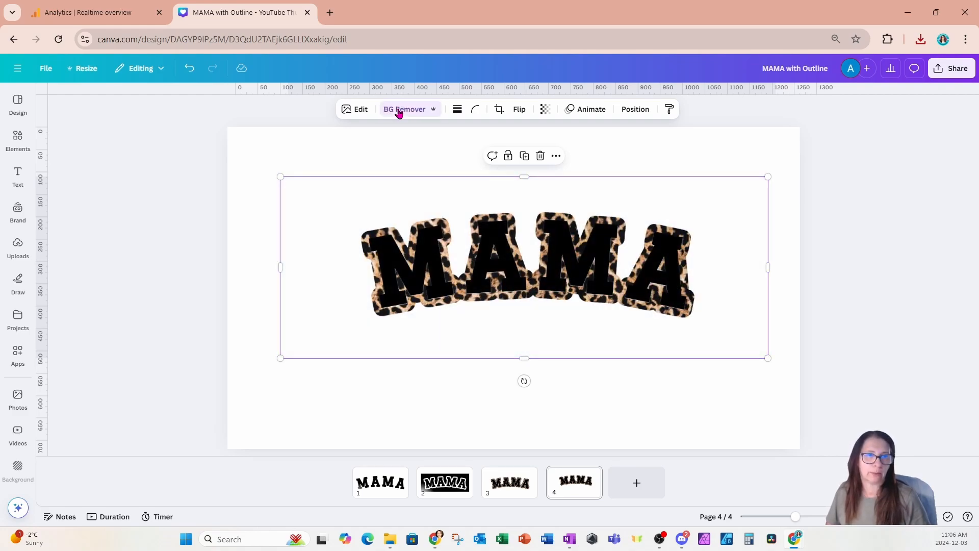
pyautogui.click(394, 150)
pyautogui.click(458, 109)
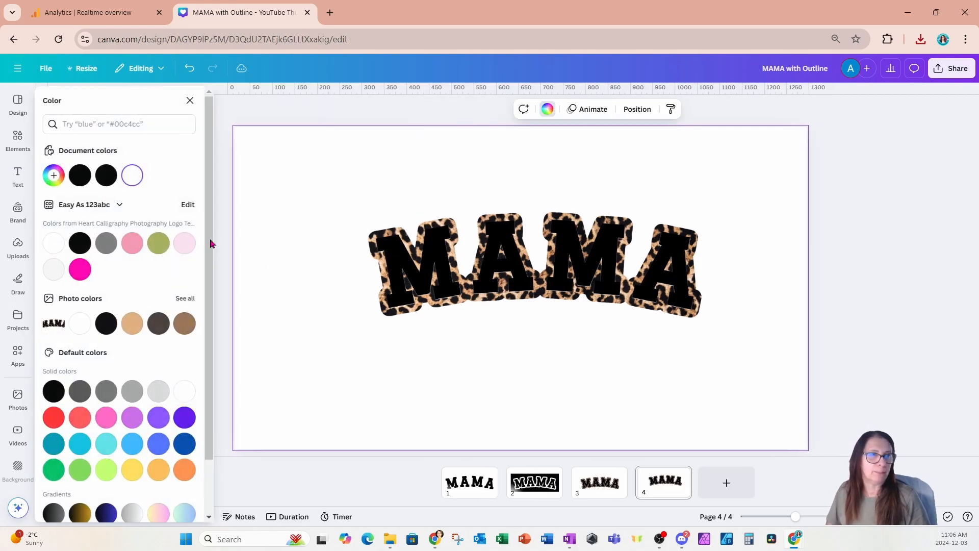
pyautogui.click(83, 272)
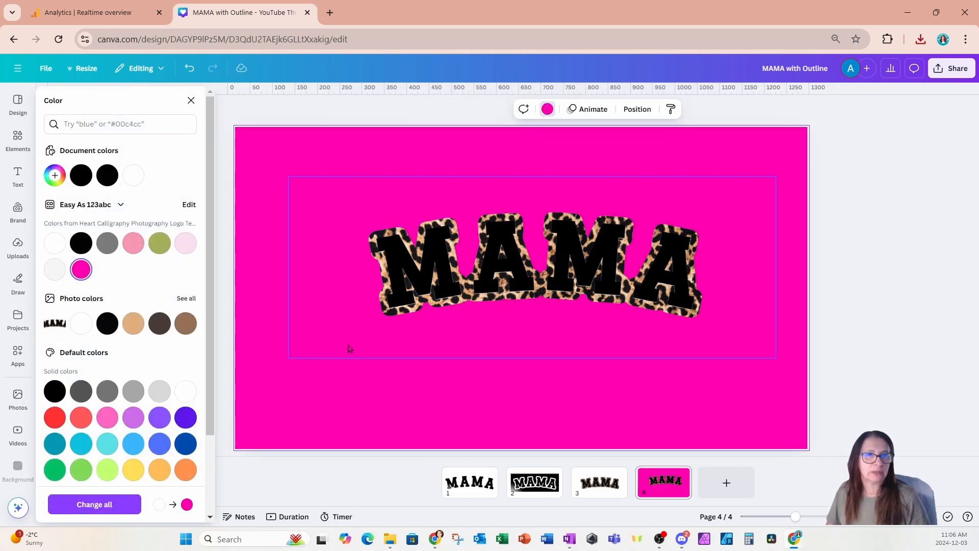
# Move the MAMA image to the middle of page 4 and open its Background Remover brush options.
pyautogui.click(755, 350)
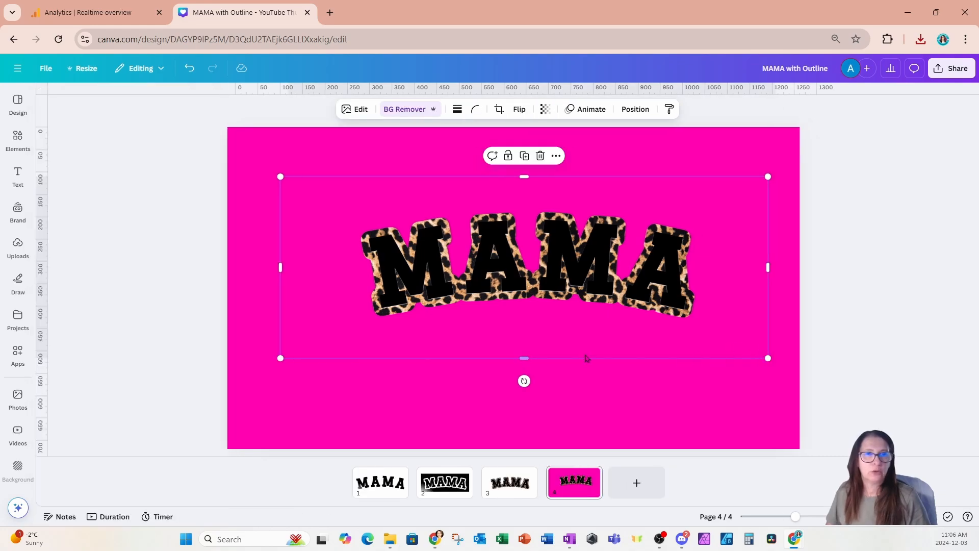
pyautogui.moveTo(536, 269); pyautogui.dragTo(515, 292)
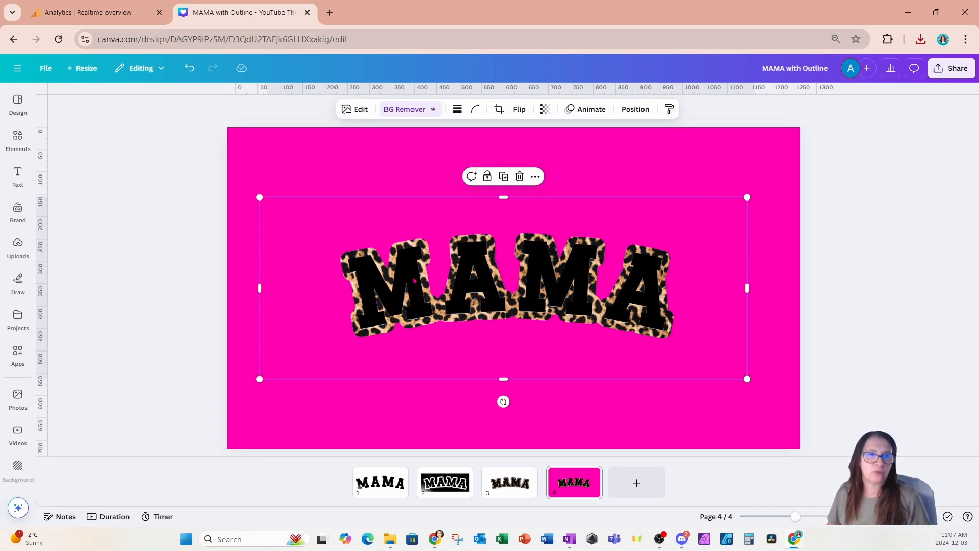
pyautogui.click(405, 109)
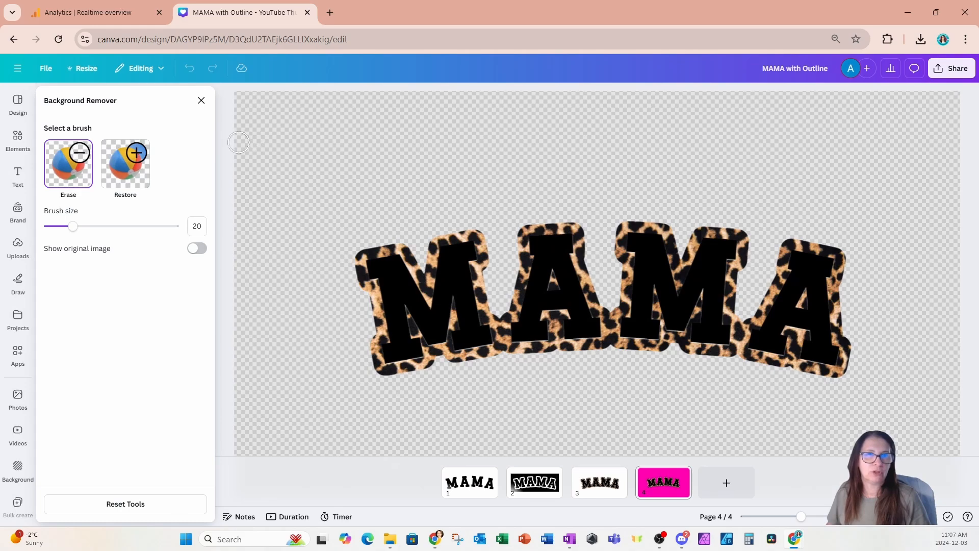